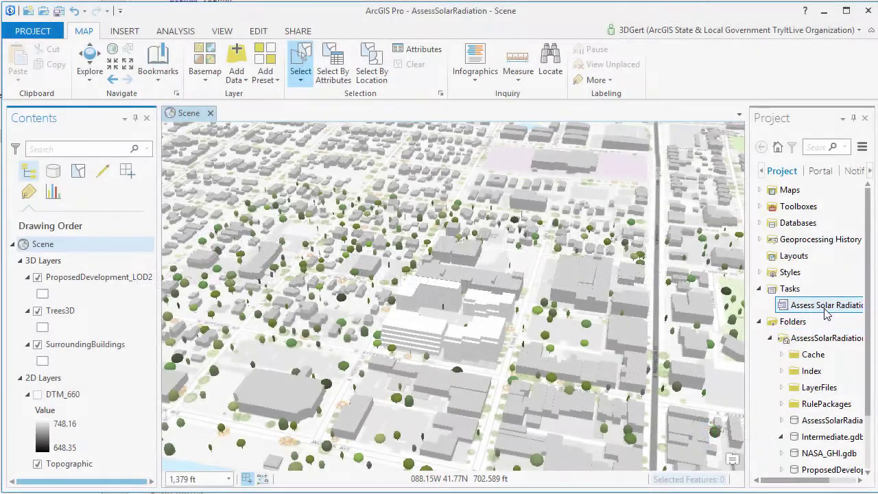
- Open Calculate Solar Radiation Rasters with ProposedDevelopment_LOD2, Trees3D and SurroundingBuildings as input features
double_click(825, 310)
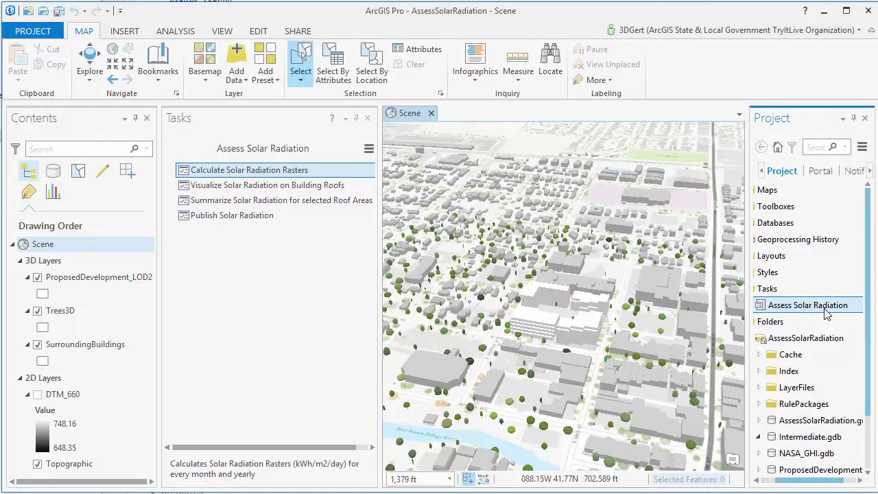
double_click(365, 172)
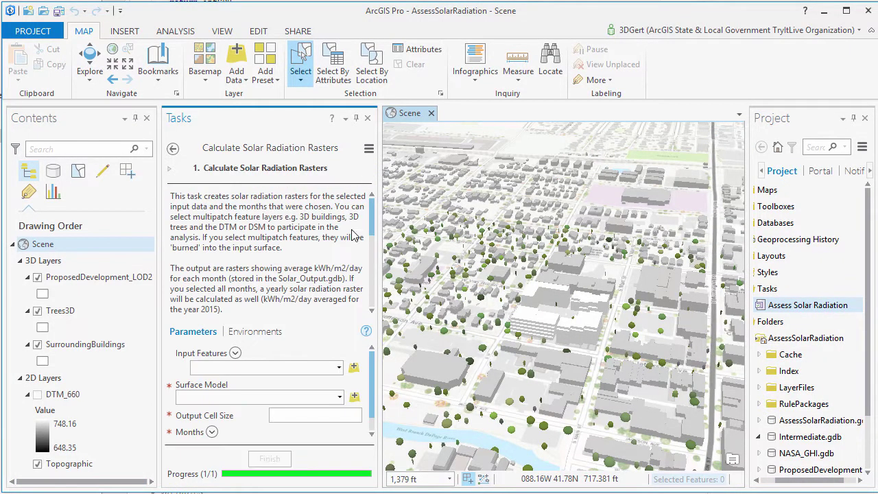
left_click(341, 368)
left_click(323, 383)
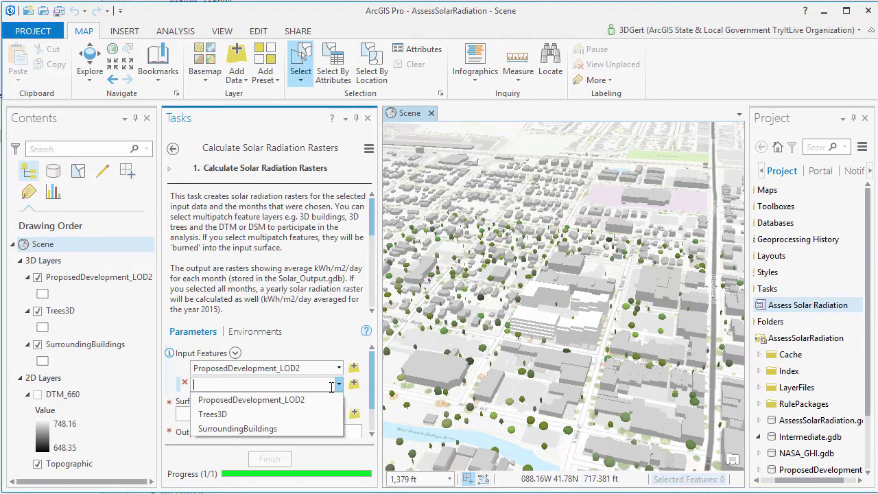
left_click(213, 413)
left_click(338, 400)
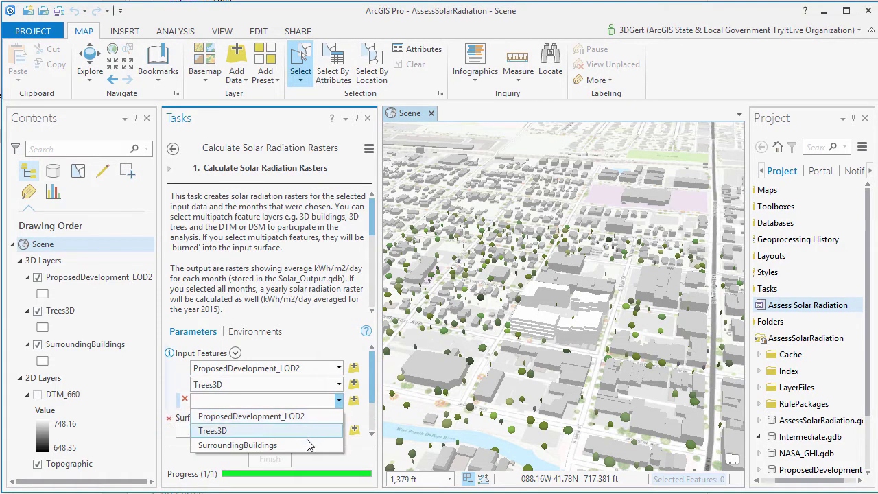
left_click(308, 446)
- Set DTM_660 as the surface model and cell size 5, and begin choosing the month
scroll(371, 406, "down", 2)
left_click(338, 380)
left_click(327, 393)
left_click(354, 398)
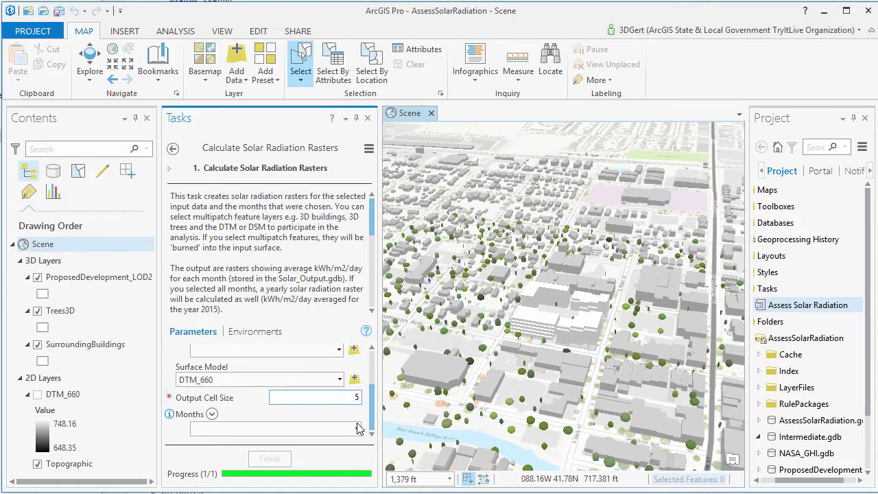
left_click(356, 429)
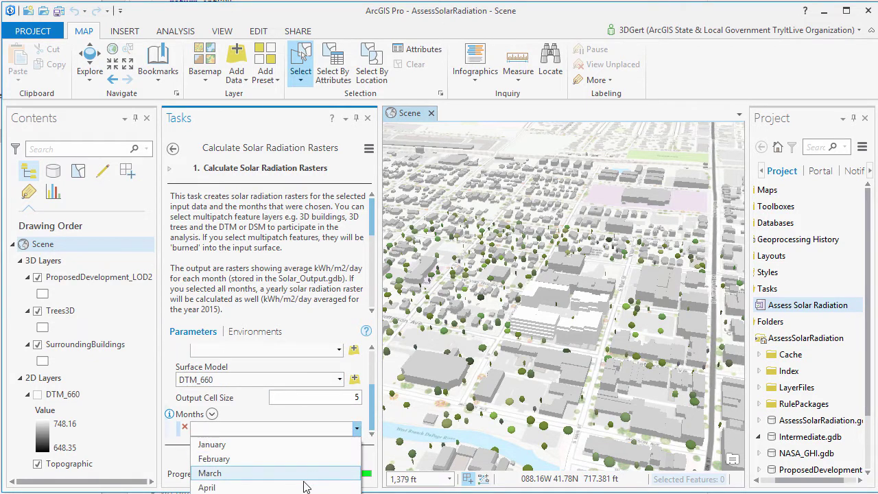
- Enter August, run the radiation calculation, and open symbology for aug_radiation
type("August")
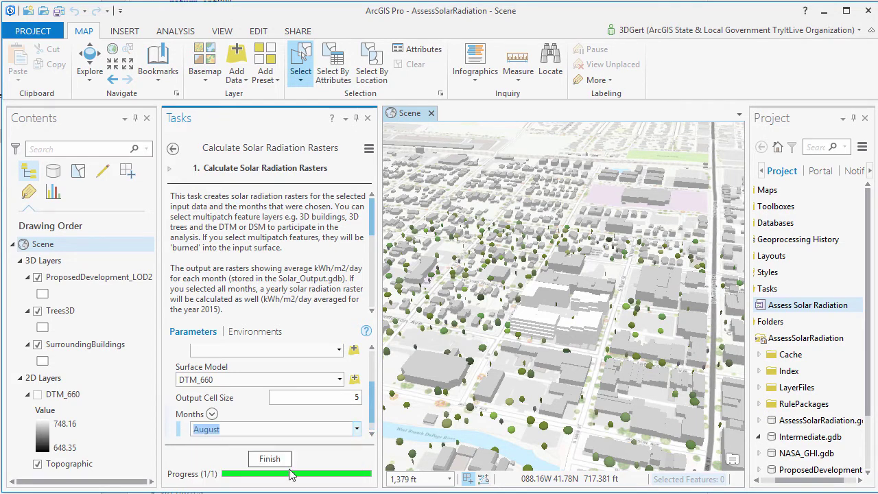
left_click(281, 462)
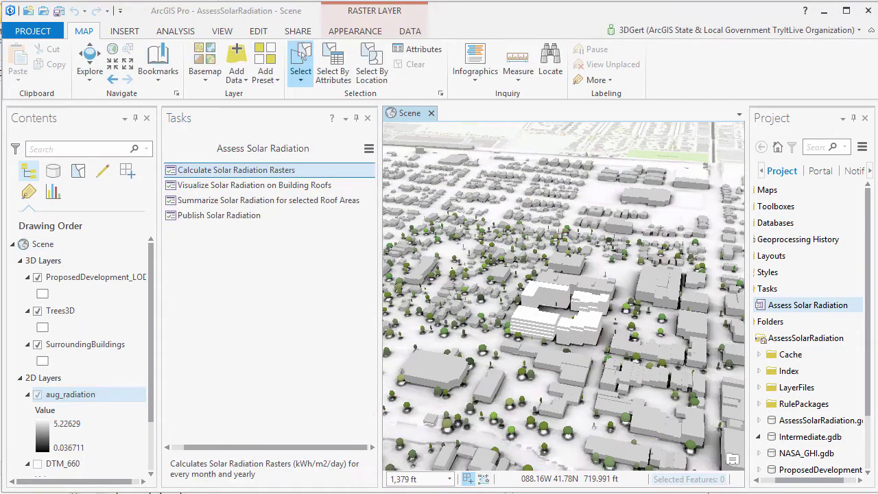
left_click(355, 32)
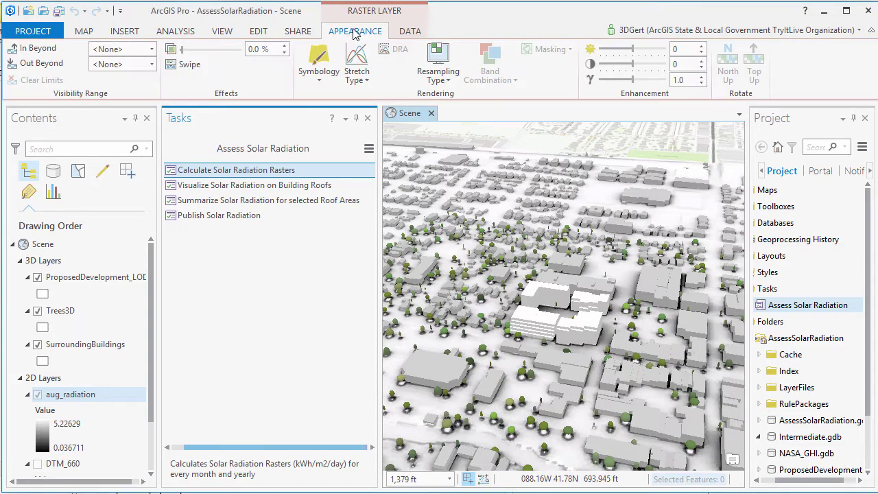
left_click(318, 58)
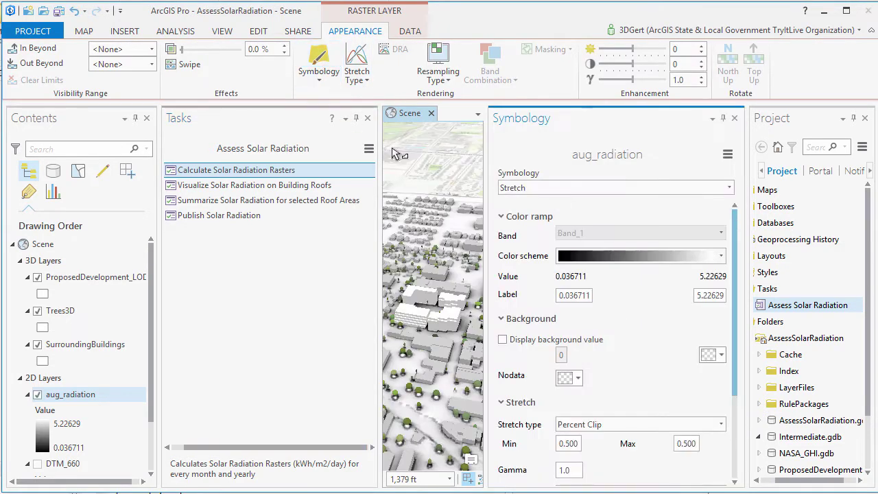
- Apply the yellow-to-red colour scheme to the aug_radiation raster
left_click(720, 257)
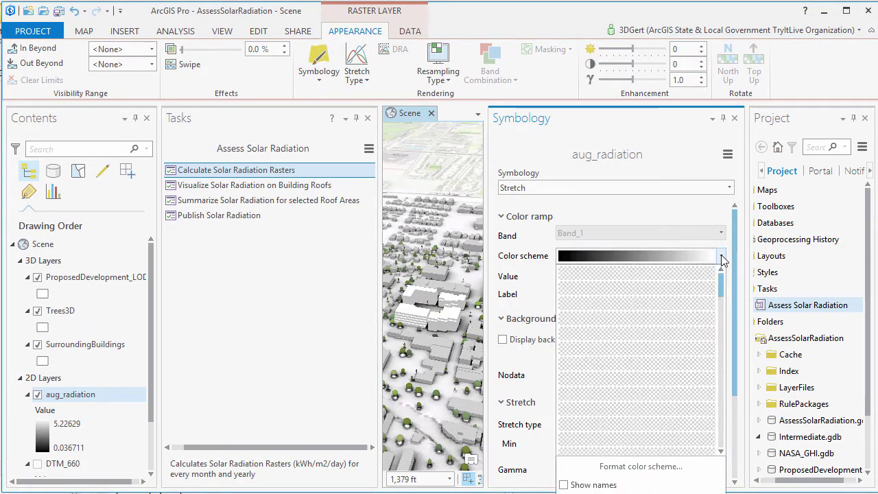
scroll(674, 350, "down", 1)
scroll(674, 350, "down", 1)
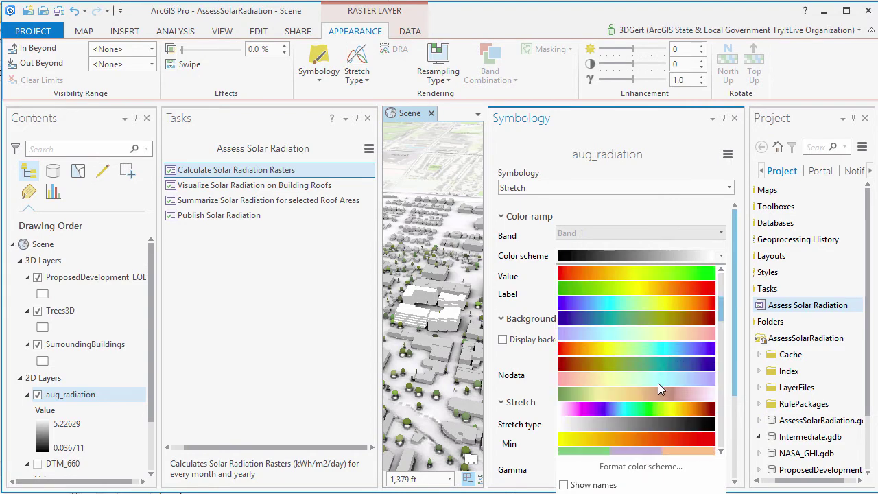
scroll(674, 352, "down", 1)
scroll(658, 383, "down", 1)
left_click(645, 350)
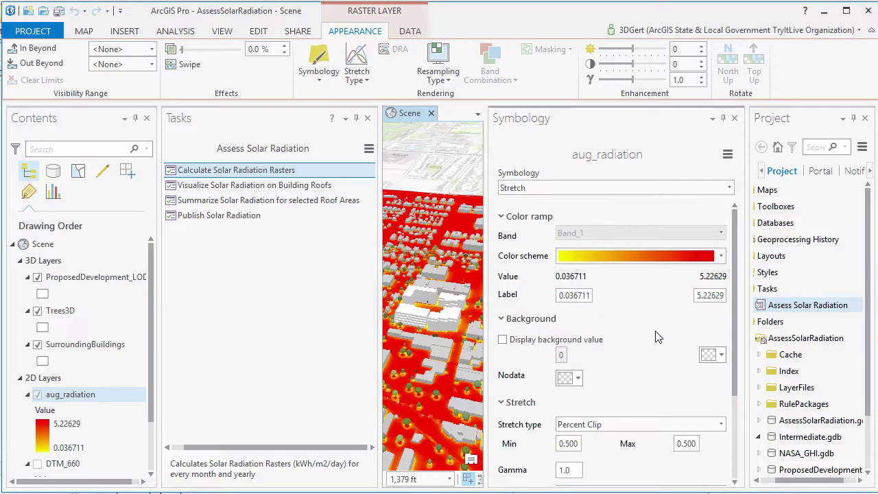
- Add a colour stop at 83% to the ramp and make it orange with green set to 129
left_click(720, 257)
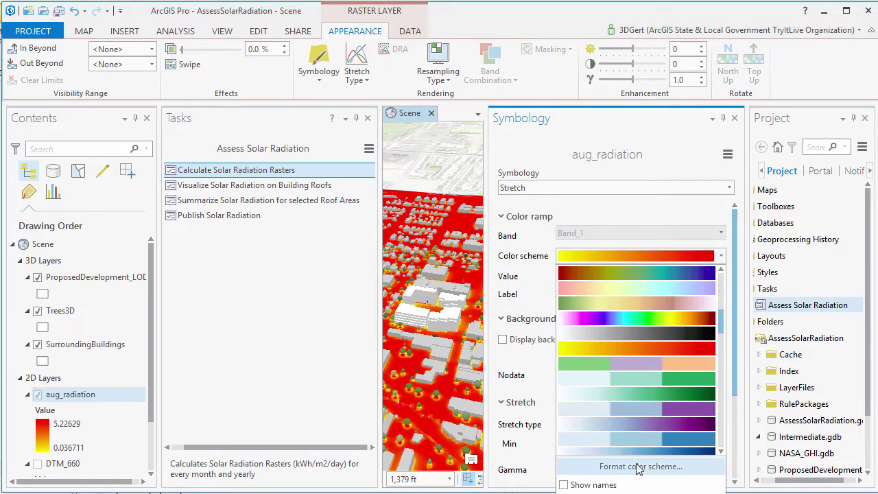
left_click(639, 466)
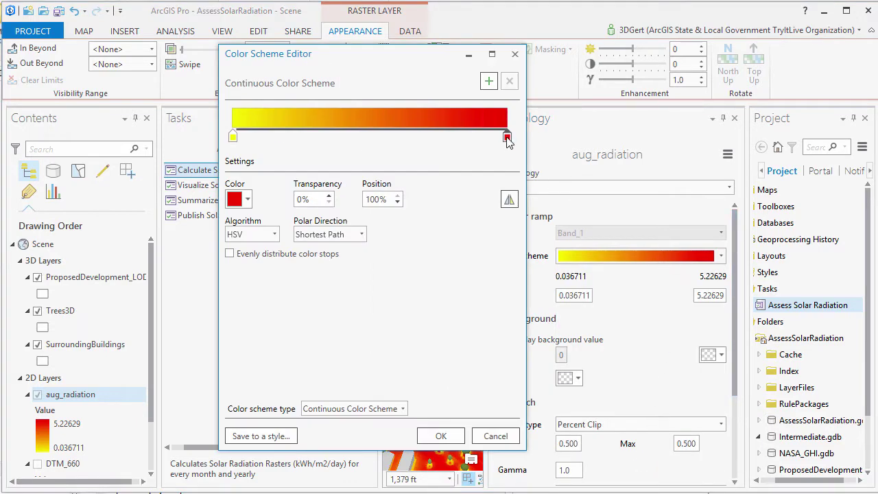
left_click(465, 137)
left_click(463, 138)
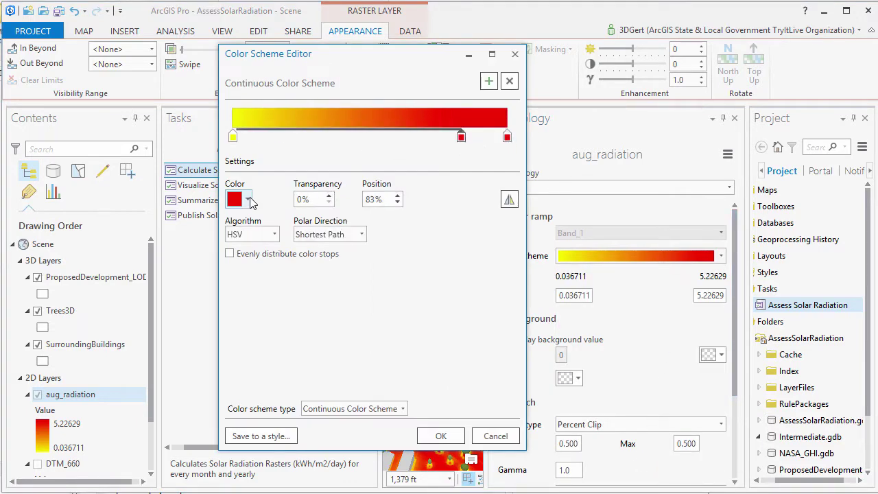
left_click(248, 199)
left_click(265, 269)
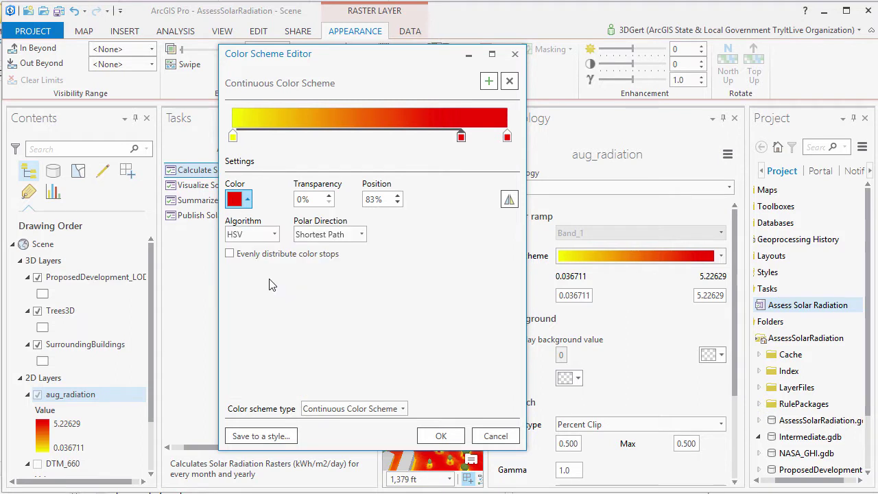
left_click(249, 199)
left_click(284, 392)
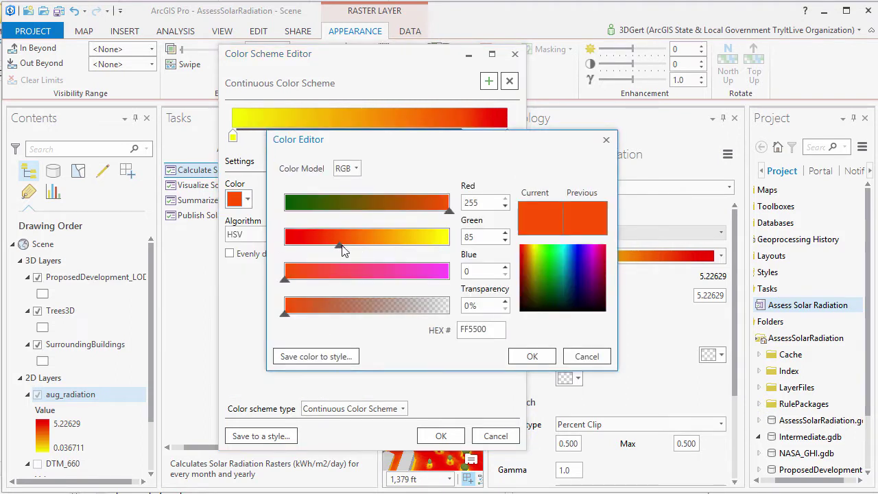
left_click_drag(342, 251, 380, 249)
left_click(533, 356)
- Apply the edited ramp, close Symbology, and tilt and pan the scene over the city
left_click(441, 437)
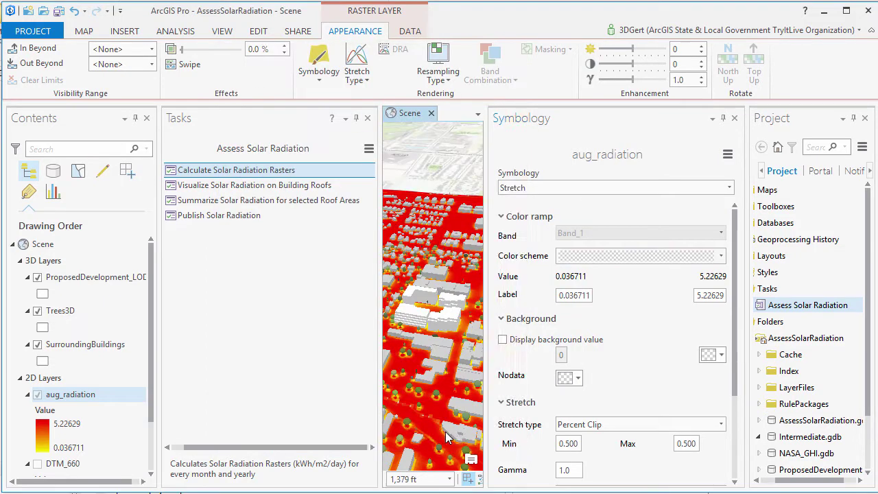
left_click(734, 119)
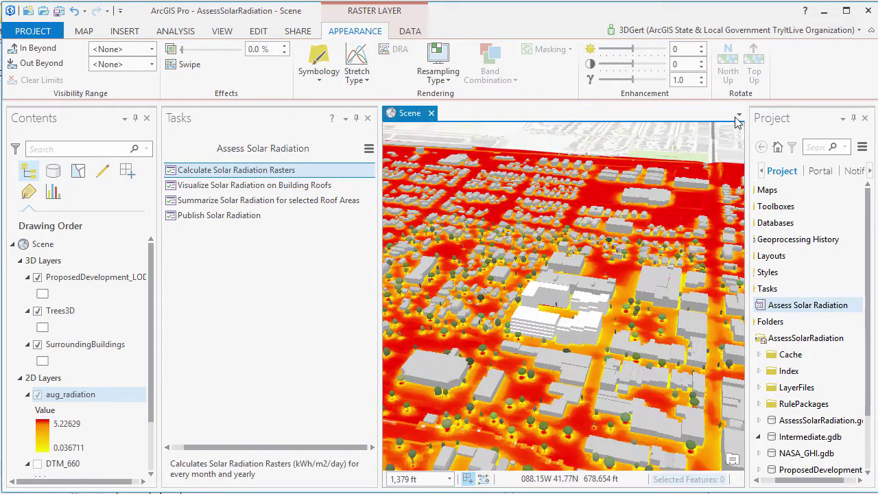
left_click(85, 32)
left_click(88, 63)
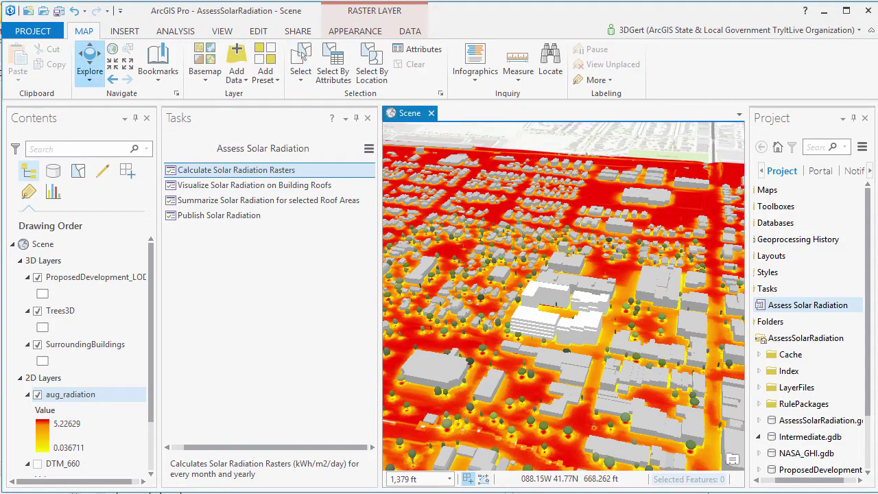
middle_click_drag(568, 334, 573, 369)
left_click_drag(573, 369, 590, 390)
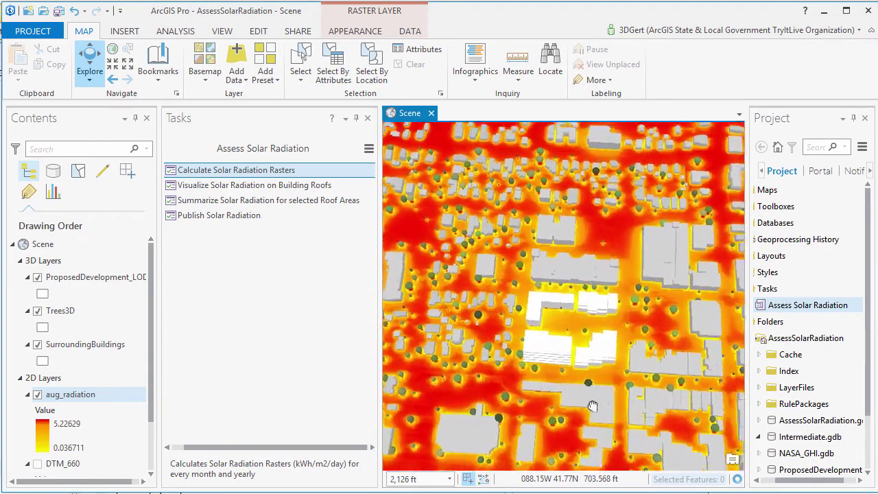
middle_click_drag(590, 389, 591, 393)
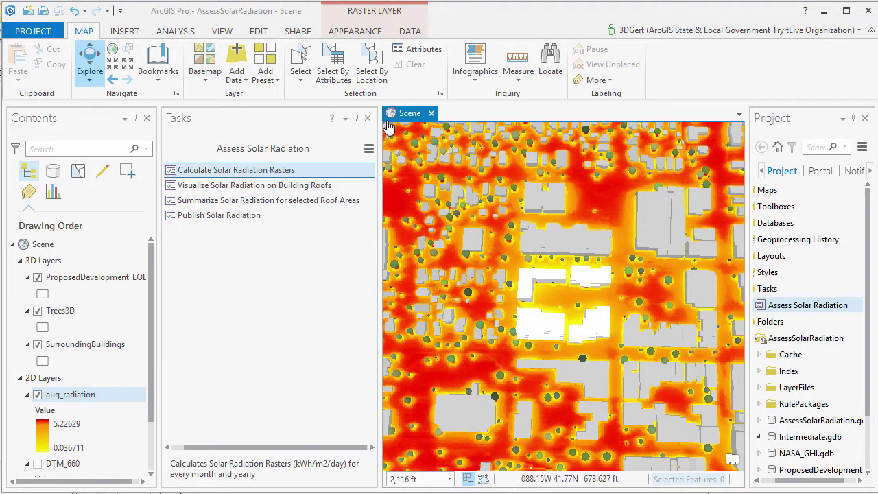
- Polygon-select the 245 buildings around the central development
left_click(300, 76)
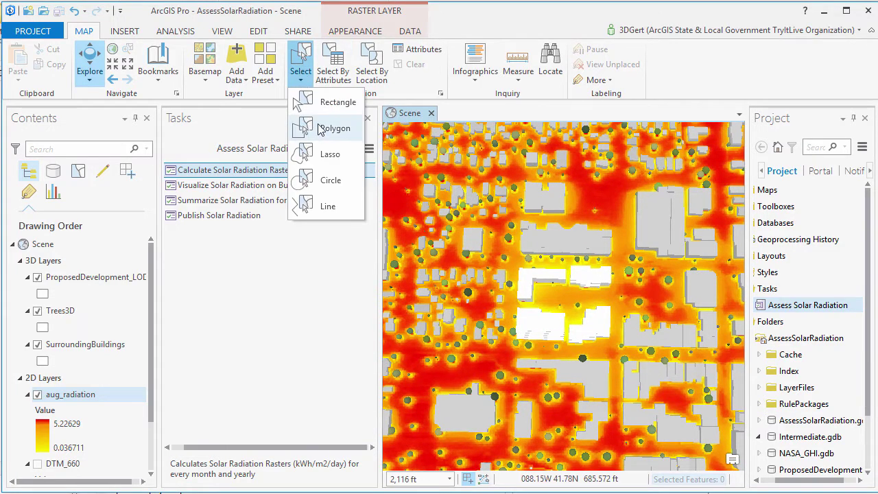
left_click(328, 127)
left_click_drag(422, 184, 714, 447)
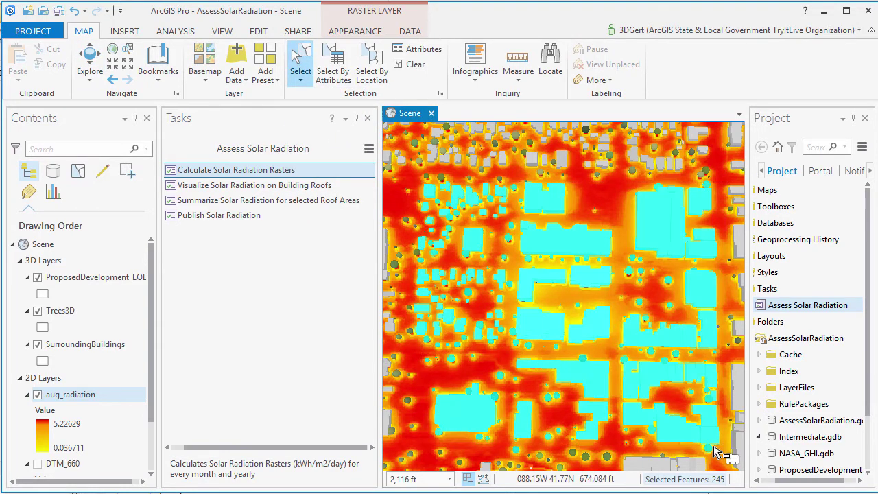
- Start the roof radiation task with SurroundingBuildings as input and elevation units in feet
double_click(363, 185)
left_click(340, 364)
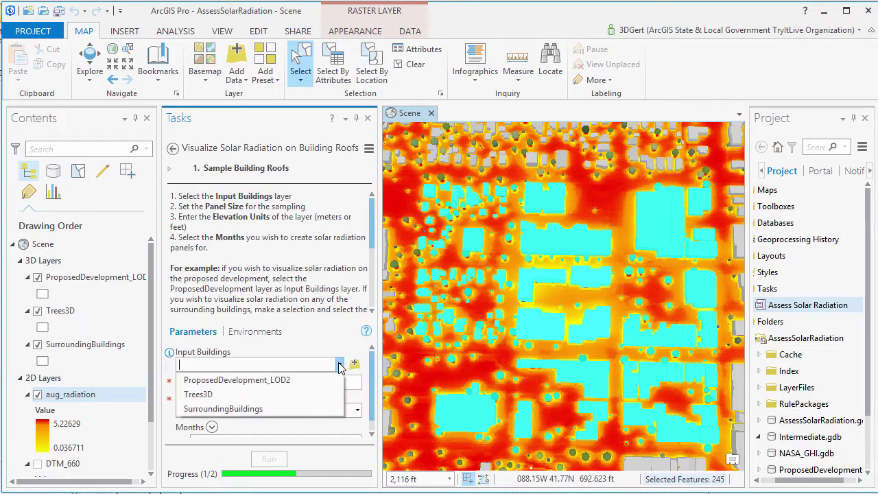
left_click(289, 410)
left_click(352, 383)
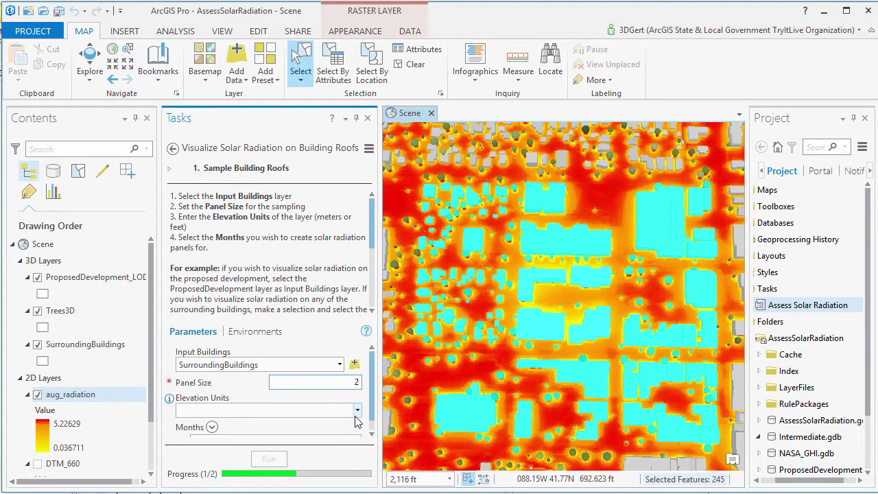
left_click(357, 410)
left_click_drag(373, 407, 369, 423)
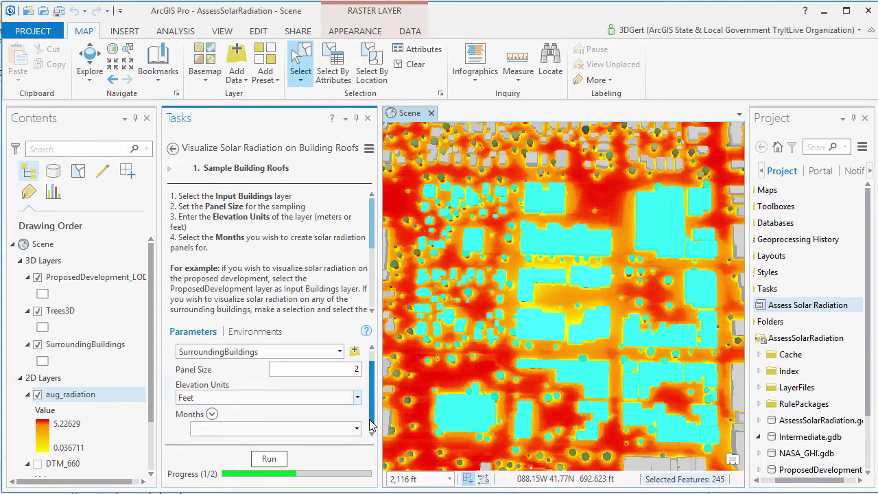
- Sample August only, run to create aug_radiation_roofPanel, and hide SurroundingBuildings
left_click(352, 428)
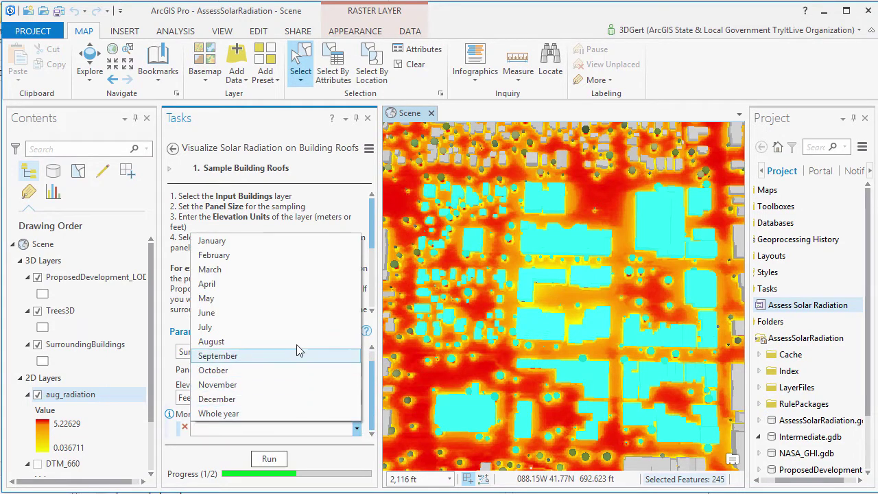
left_click(298, 350)
left_click(270, 458)
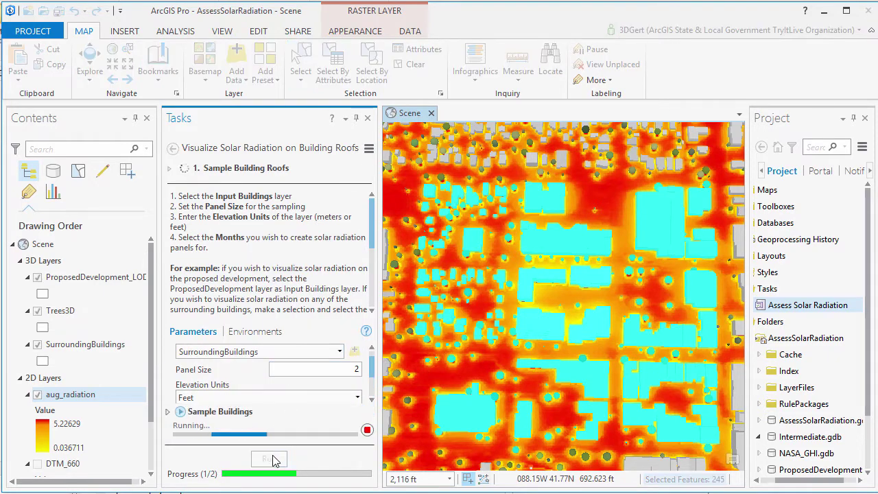
left_click(37, 378)
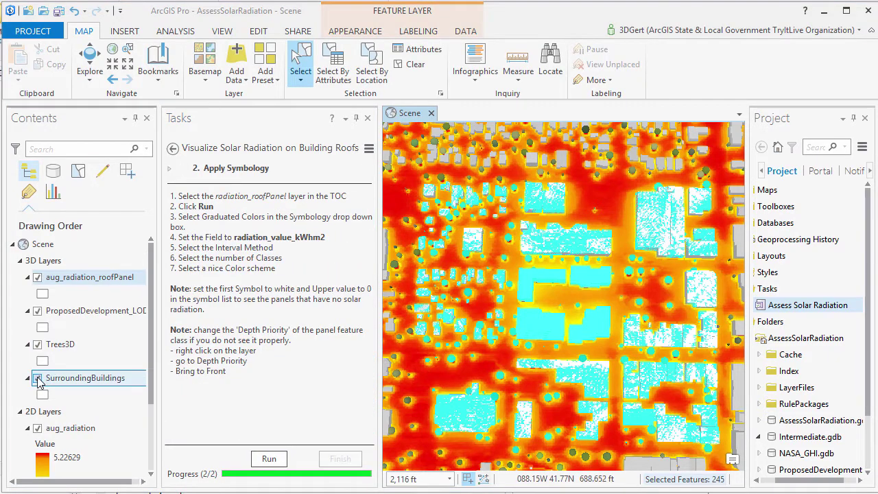
- Clear the selection, run the symbology step, and use Graduated Colors with 20 classes
left_click(414, 65)
left_click(269, 459)
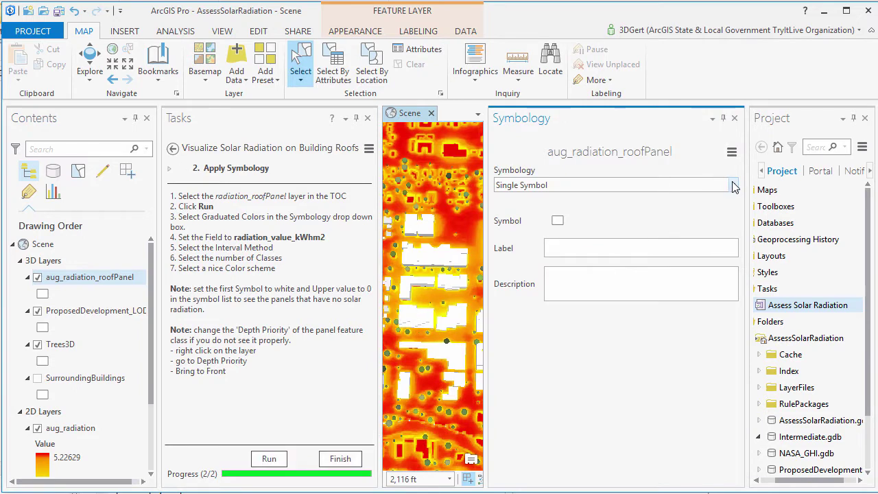
left_click(732, 186)
left_click(613, 306)
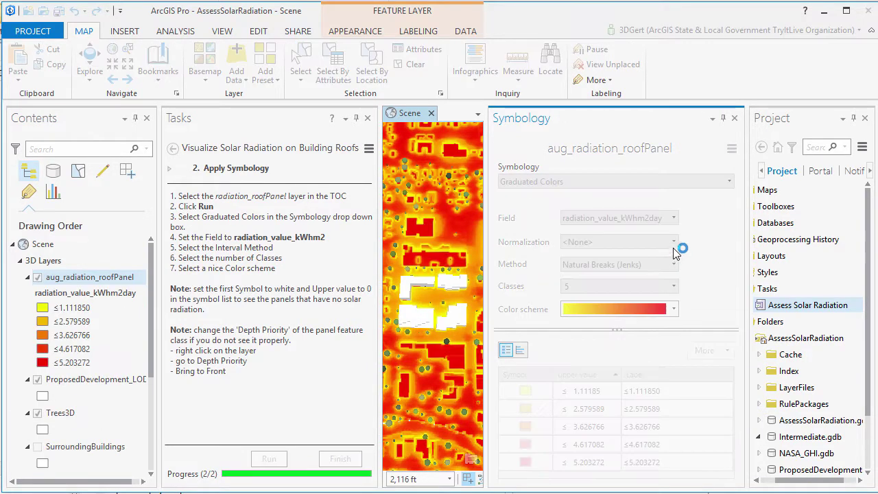
left_click(675, 287)
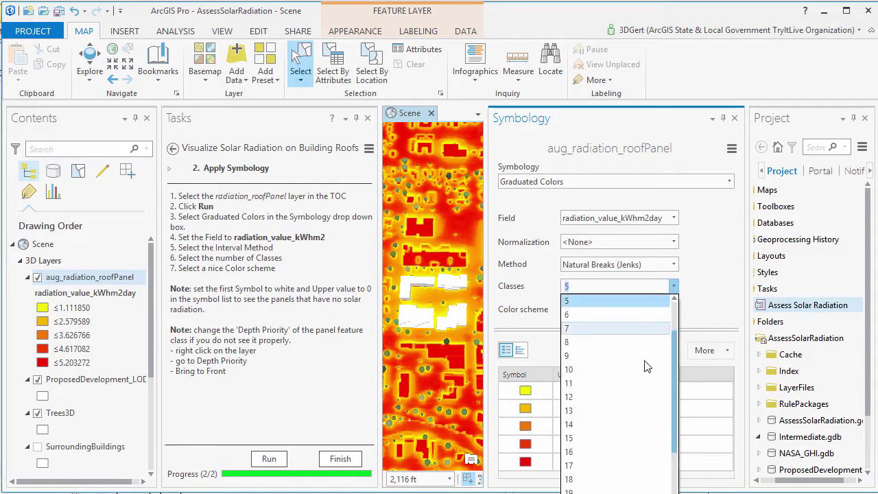
left_click(612, 389)
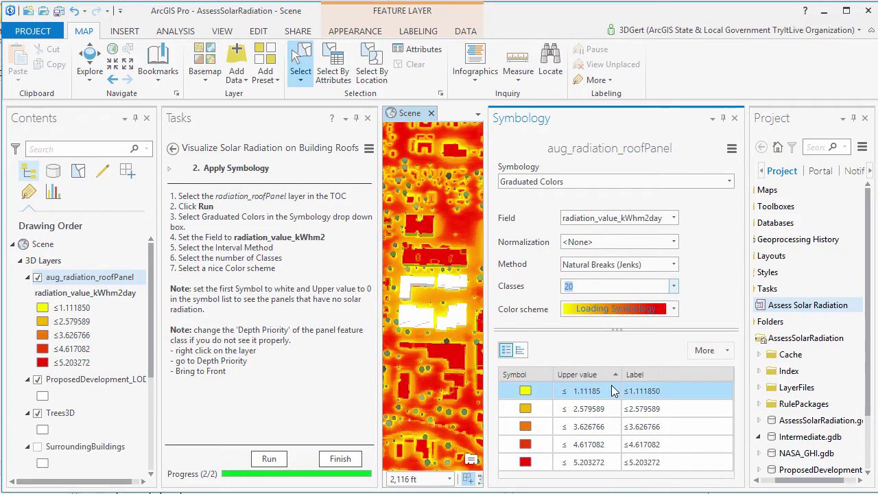
- Make the lowest class white and set its upper value to 0
left_click(526, 392)
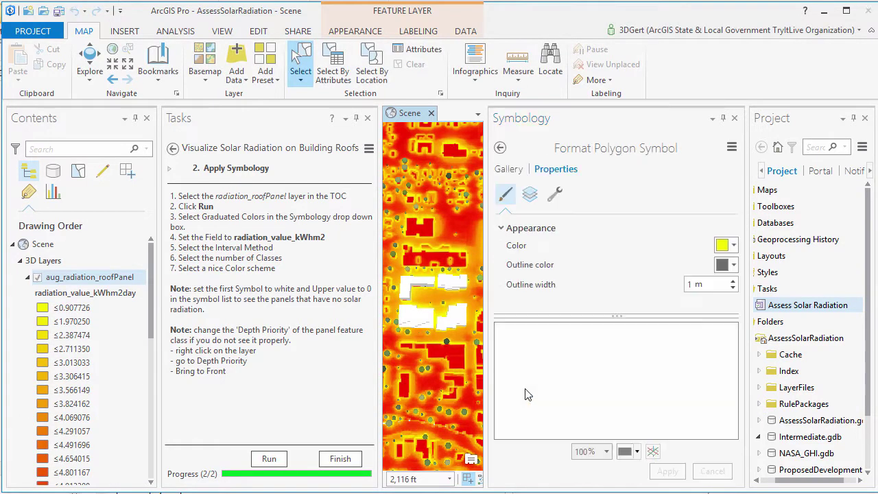
left_click(725, 247)
left_click(730, 293)
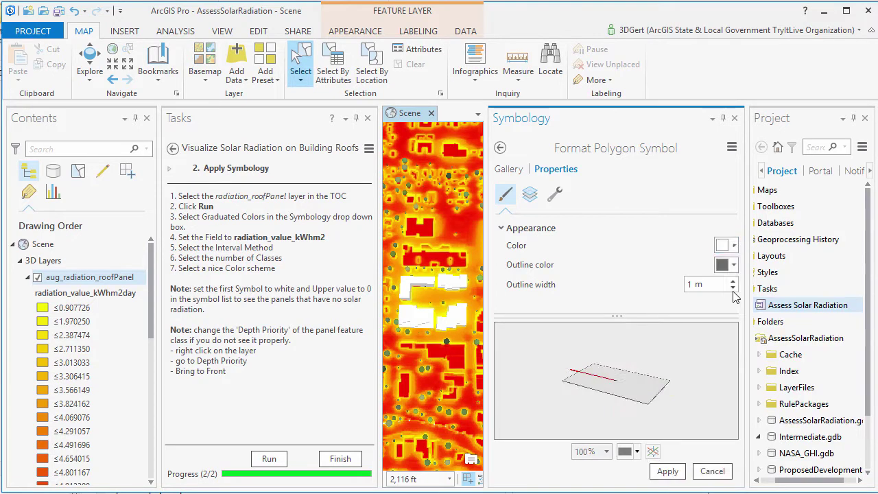
left_click(666, 471)
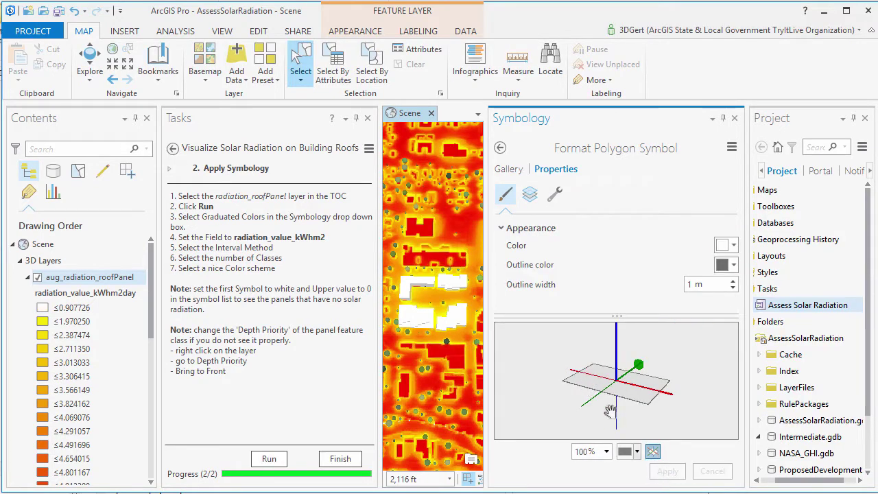
left_click(500, 149)
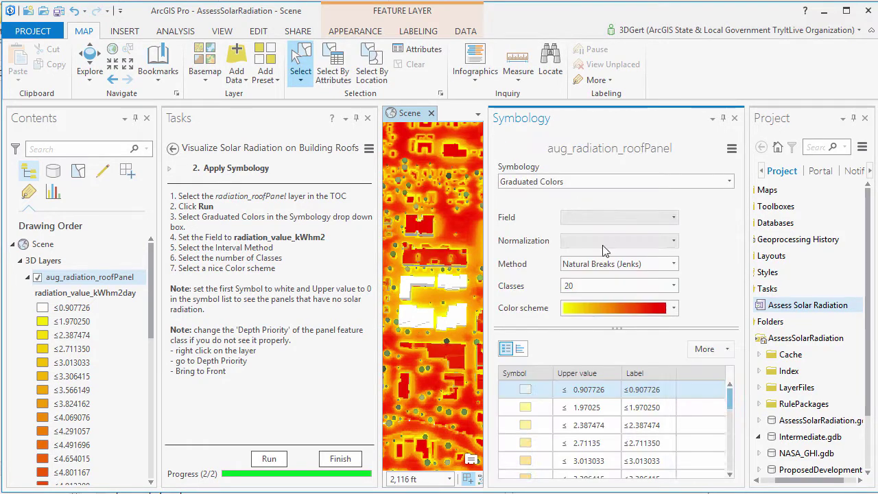
left_click(592, 391)
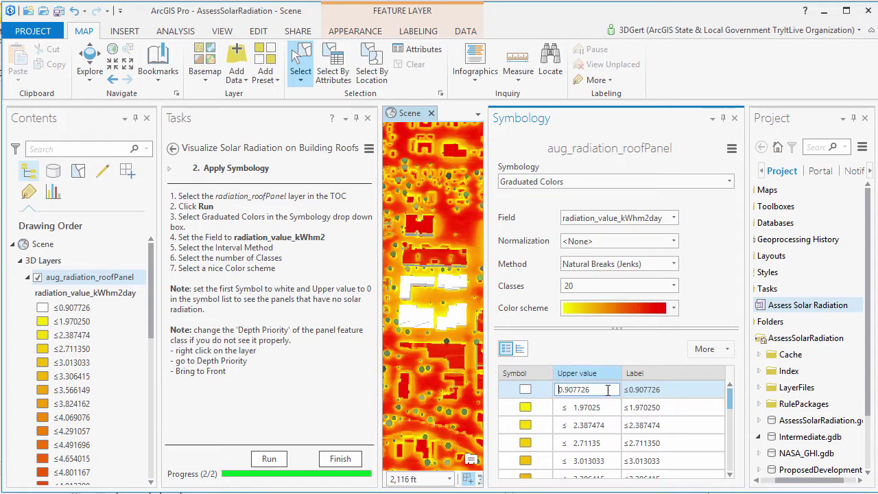
type("0")
key("Return")
- Close Symbology, orbit and zoom around the coloured roof panels, then finish the task
left_click(734, 118)
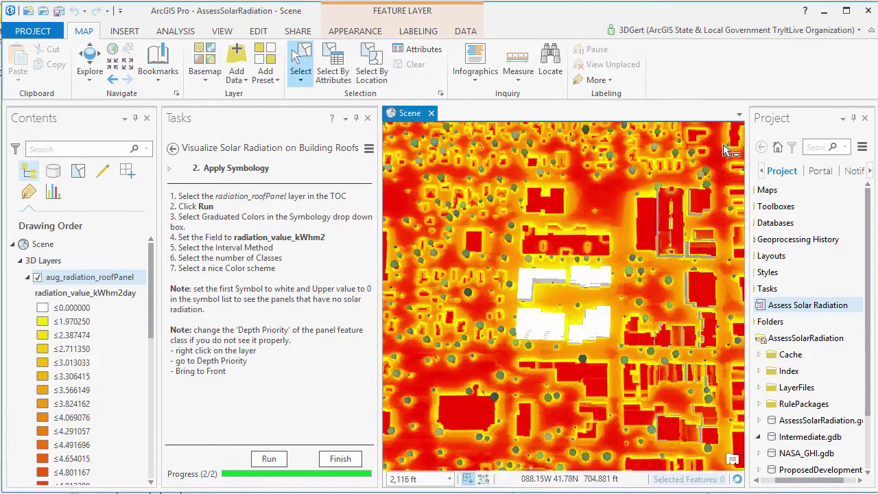
left_click(91, 59)
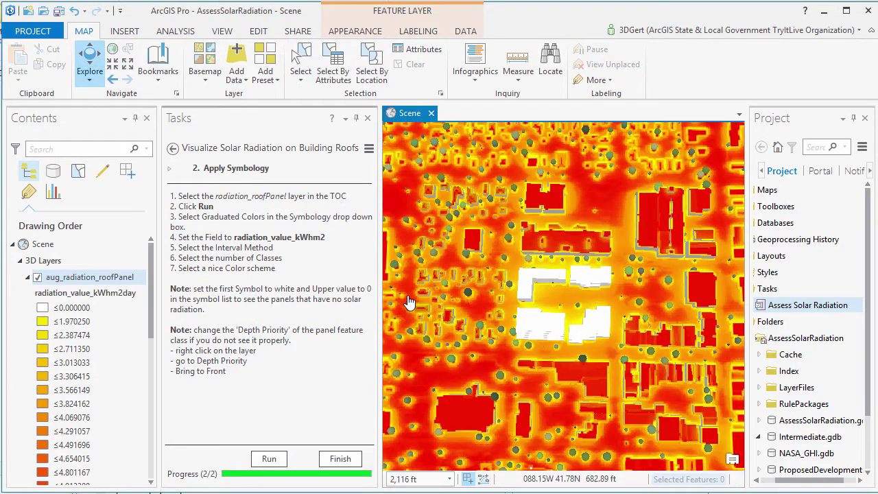
scroll(461, 337, "up", 5)
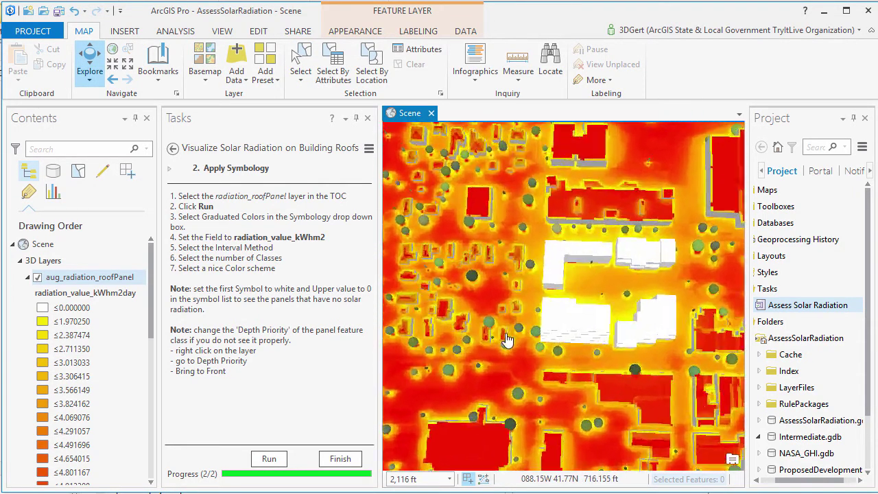
middle_click_drag(461, 338, 521, 302)
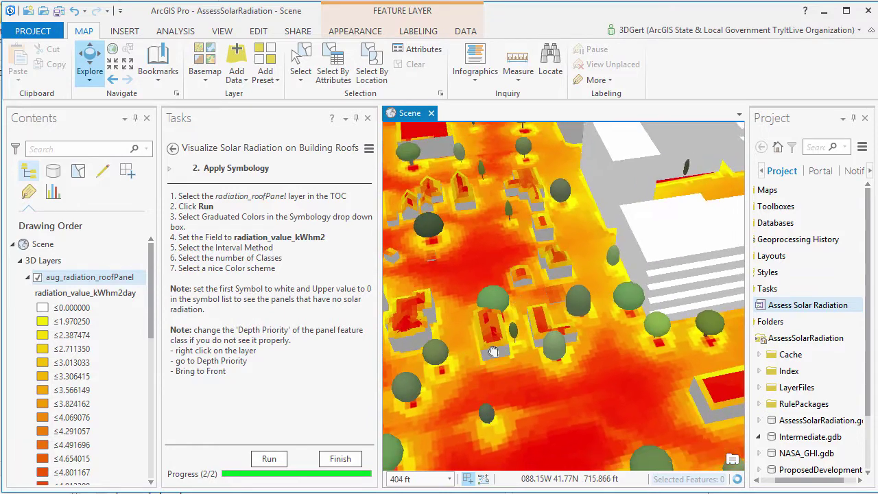
scroll(516, 336, "up", 3)
scroll(511, 367, "up", 4)
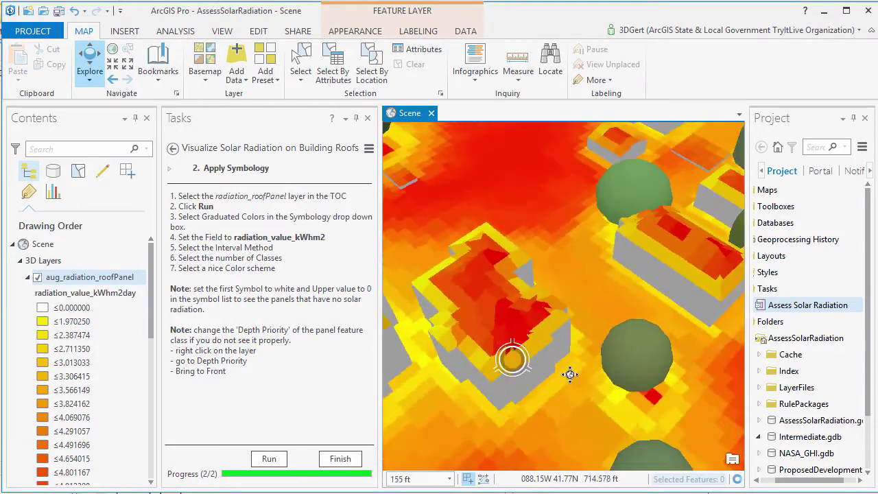
middle_click_drag(450, 290, 592, 291)
scroll(592, 291, "down", 3)
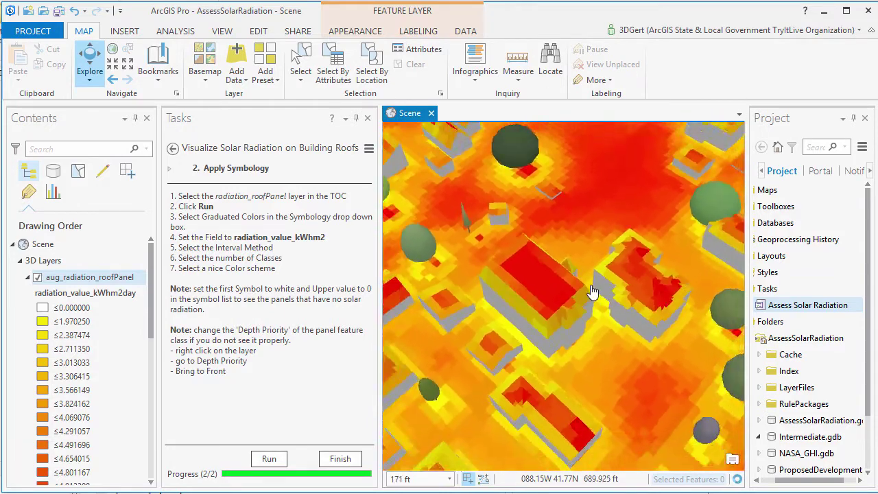
scroll(608, 291, "down", 3)
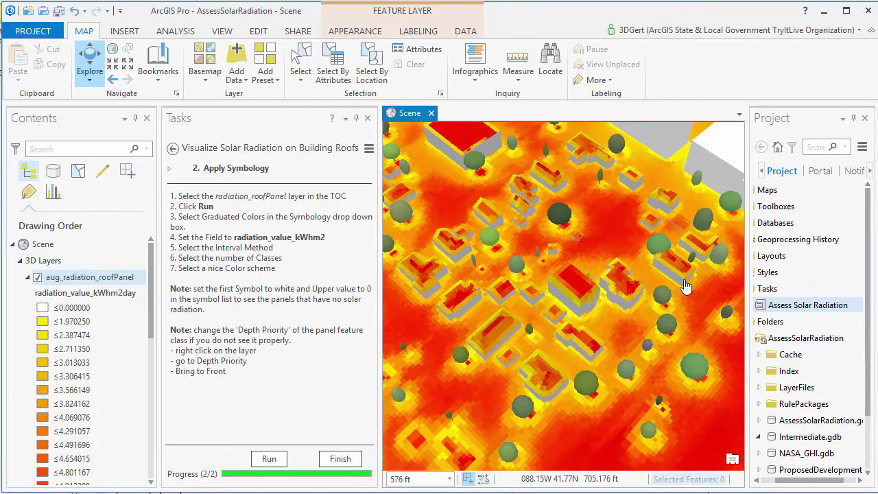
scroll(678, 260, "up", 5)
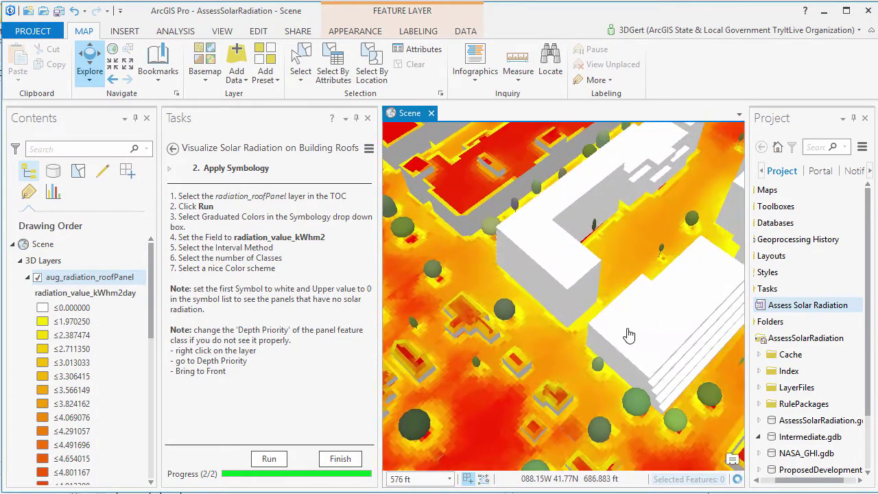
mouse_move(608, 319)
middle_mouse_down()
mouse_move(513, 344)
mouse_move(535, 371)
middle_mouse_up()
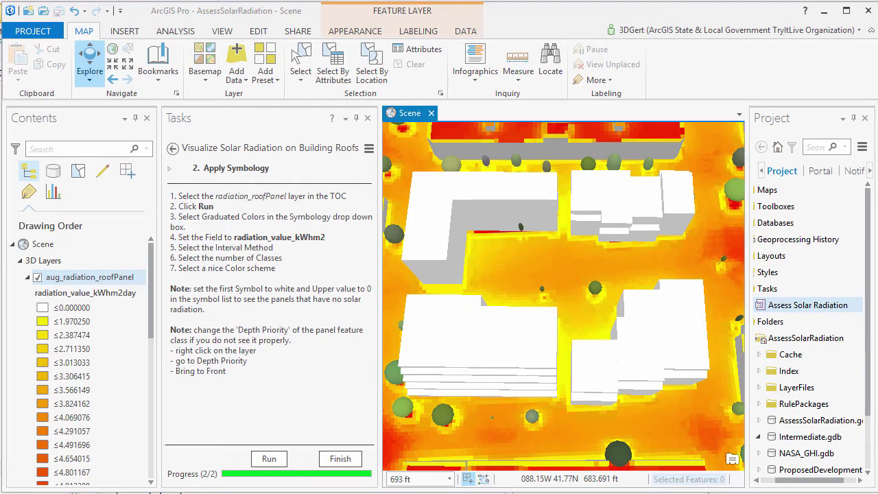
left_click(341, 461)
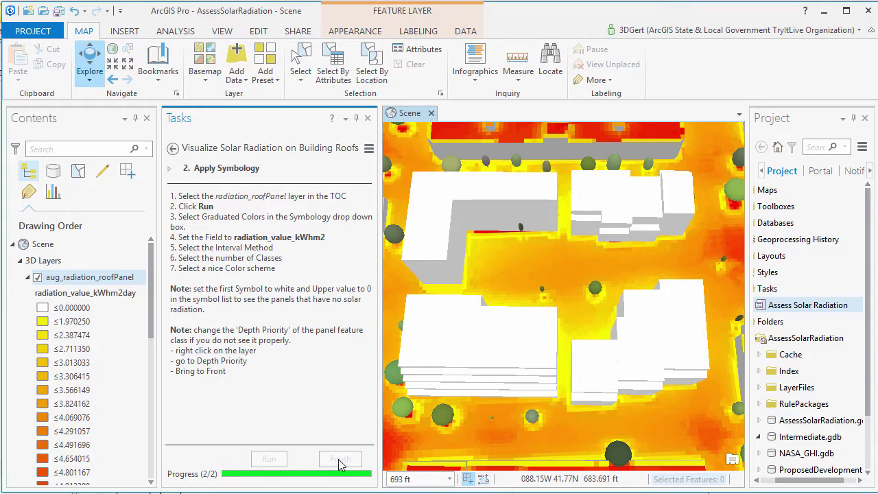
- Rerun roof sampling on ProposedDevelopment_LOD2 with panel size 1, elevation in feet, for August
left_click(365, 188)
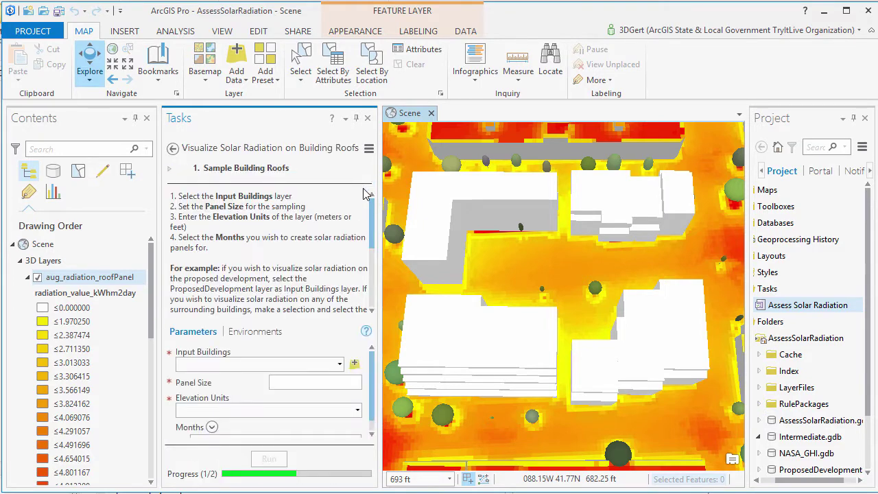
left_click(339, 364)
left_click(233, 386)
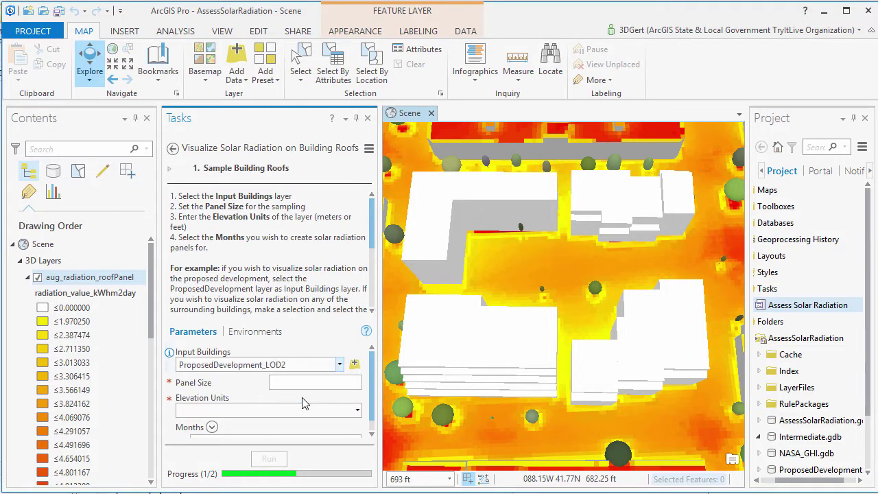
left_click(349, 383)
type("1")
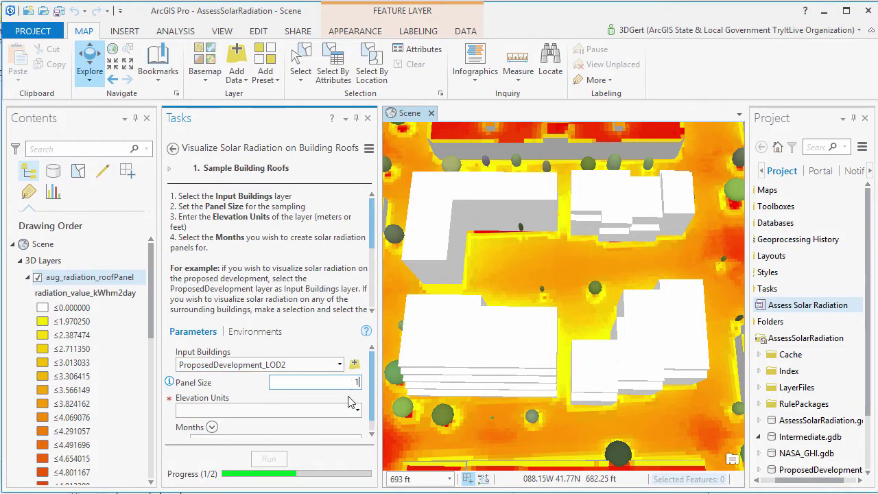
left_click(357, 411)
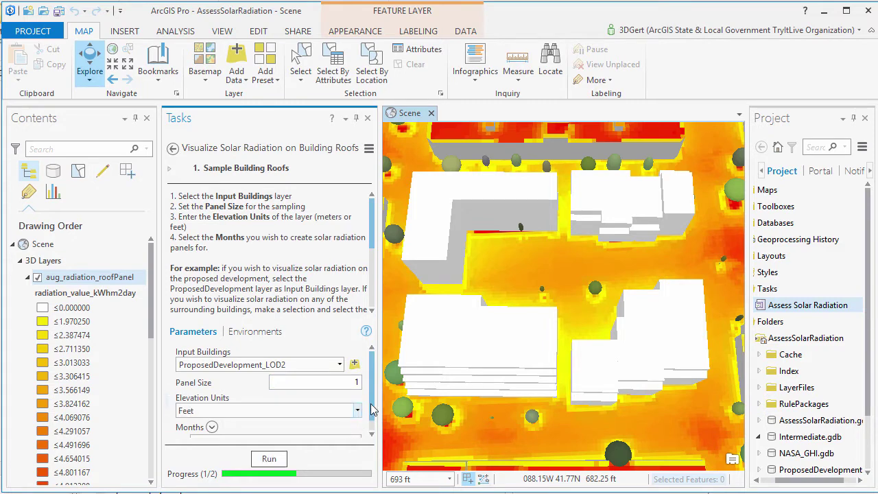
scroll(371, 409, "down", 1)
left_click(357, 428)
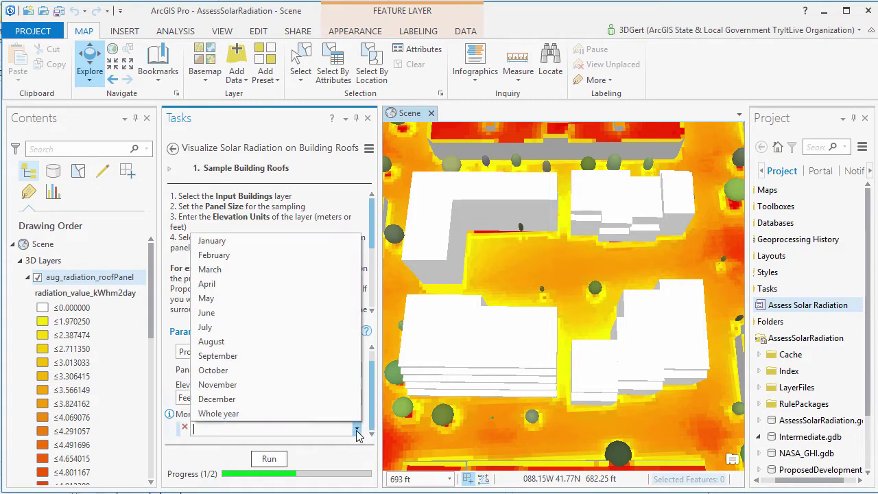
left_click(280, 341)
left_click(281, 460)
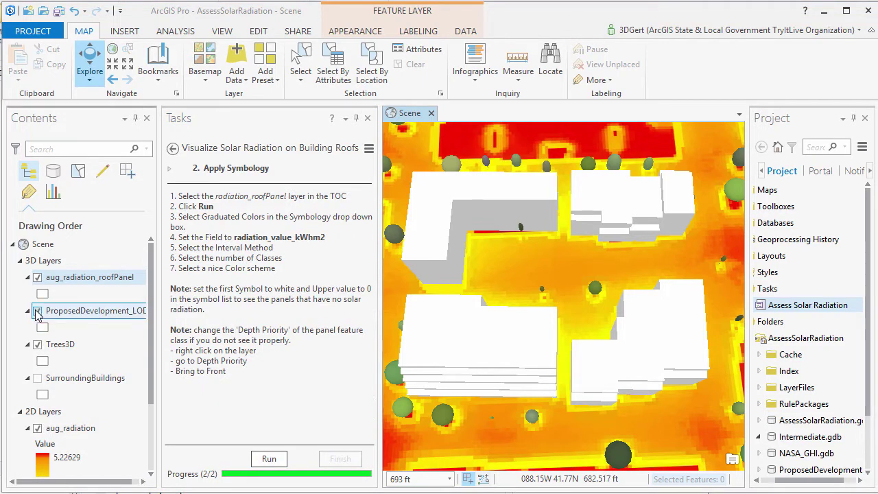
- Hide ProposedDevelopment_LOD2, run the symbology step, and choose 20-class Graduated Colors
left_click(37, 310)
left_click(269, 459)
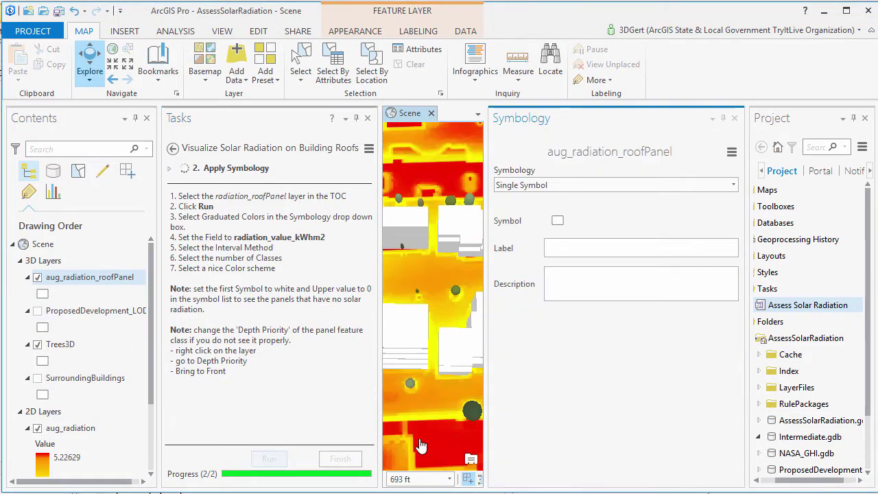
left_click(733, 184)
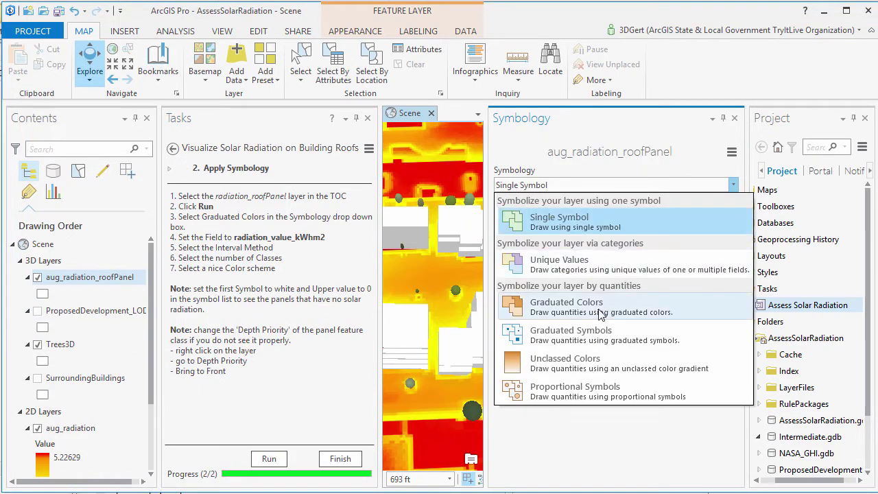
left_click(607, 308)
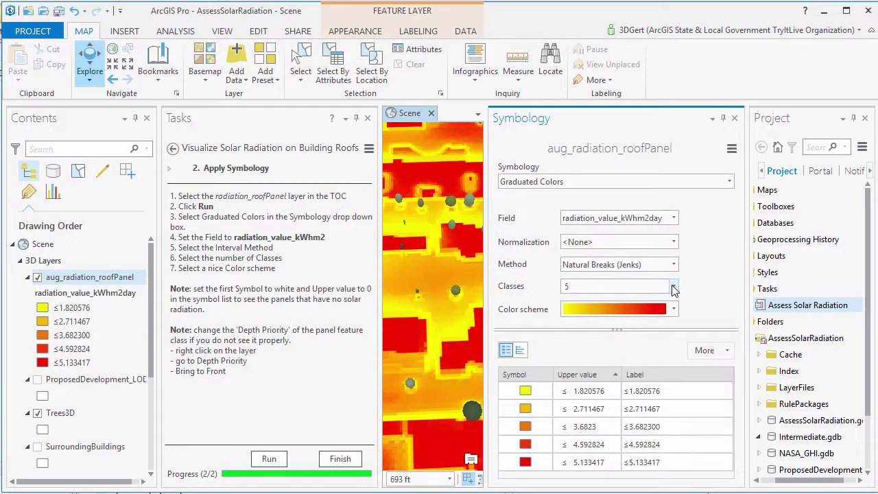
left_click(674, 288)
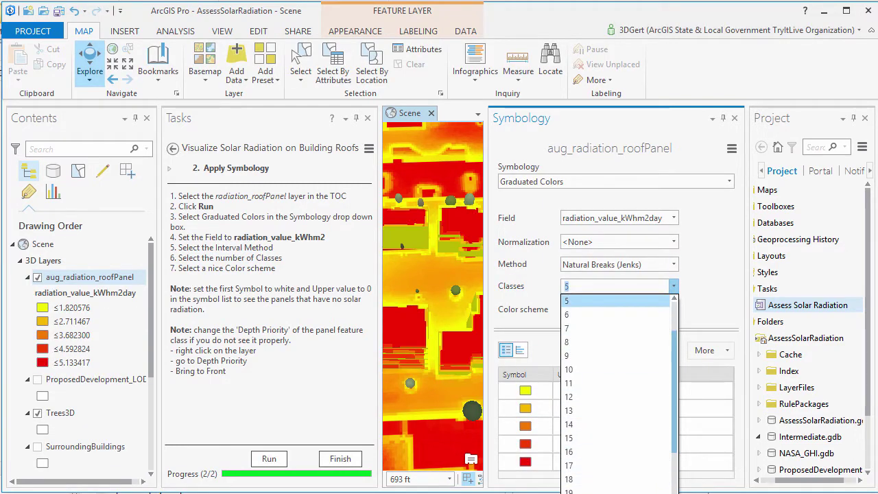
scroll(645, 467, "down", 1)
left_click(645, 465)
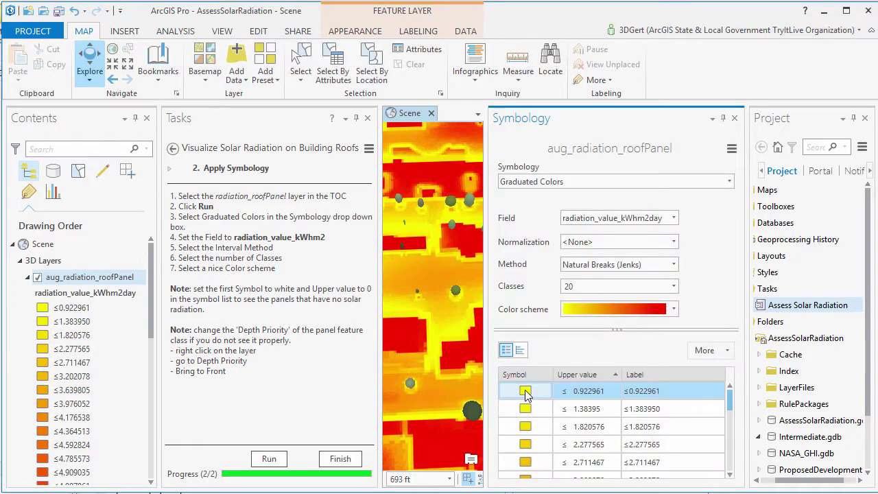
- Give the lowest class a white fill and an upper value of 0
left_click(525, 392)
left_click(727, 246)
left_click(729, 293)
left_click(666, 470)
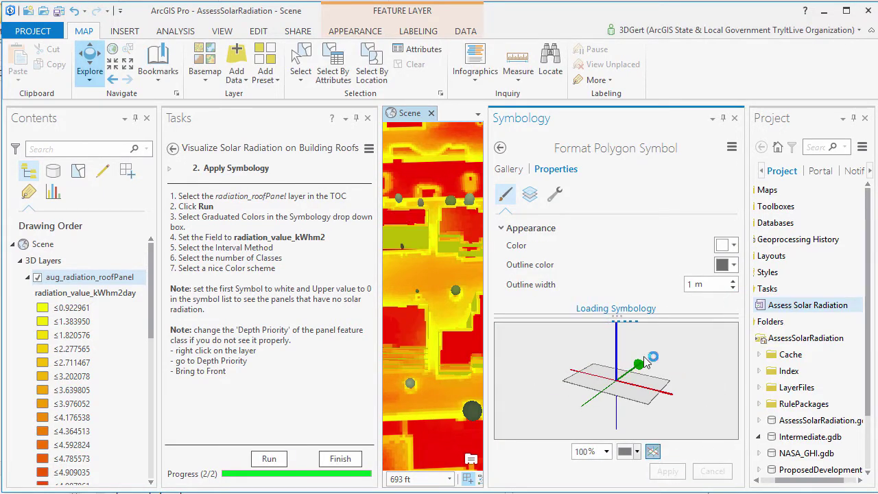
left_click(500, 149)
double_click(594, 390)
type("0")
key("Return")
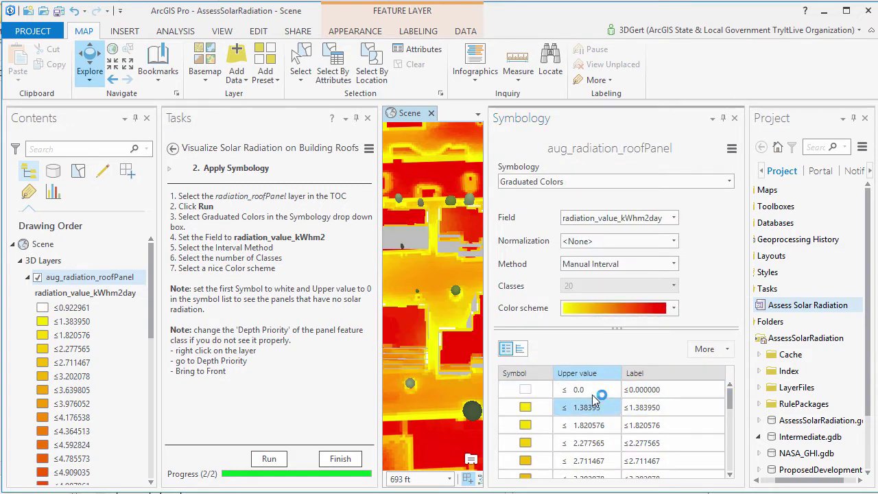
- Close Symbology, collapse the roof panel legend, show SurroundingBuildings, and orbit closer to the roof
left_click(734, 118)
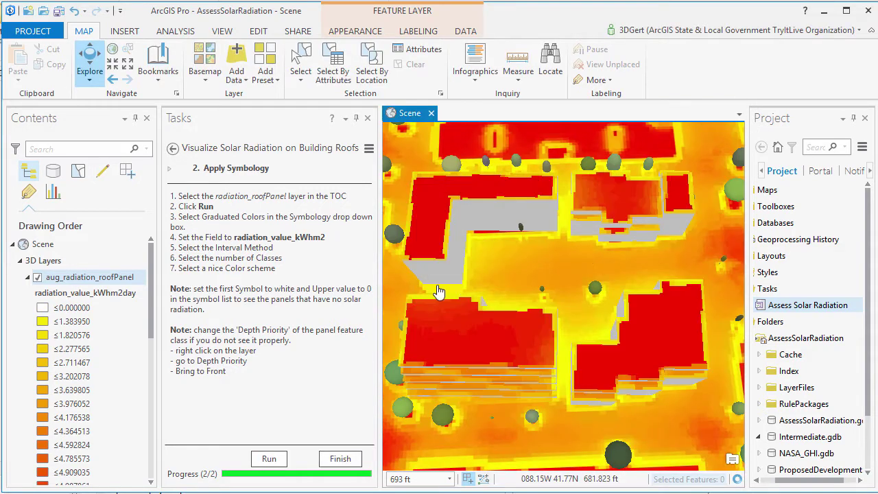
mouse_move(643, 371)
middle_mouse_down()
mouse_move(587, 361)
mouse_move(648, 330)
mouse_move(515, 360)
mouse_move(550, 335)
middle_mouse_up()
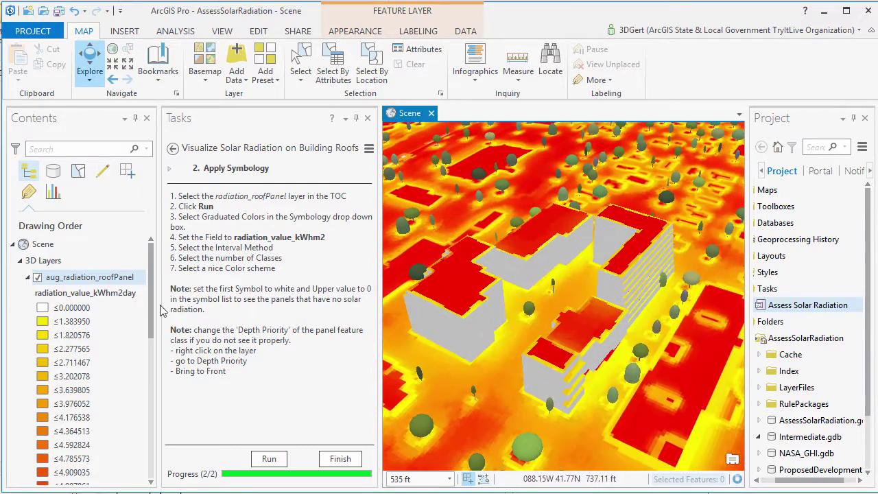
left_click(28, 277)
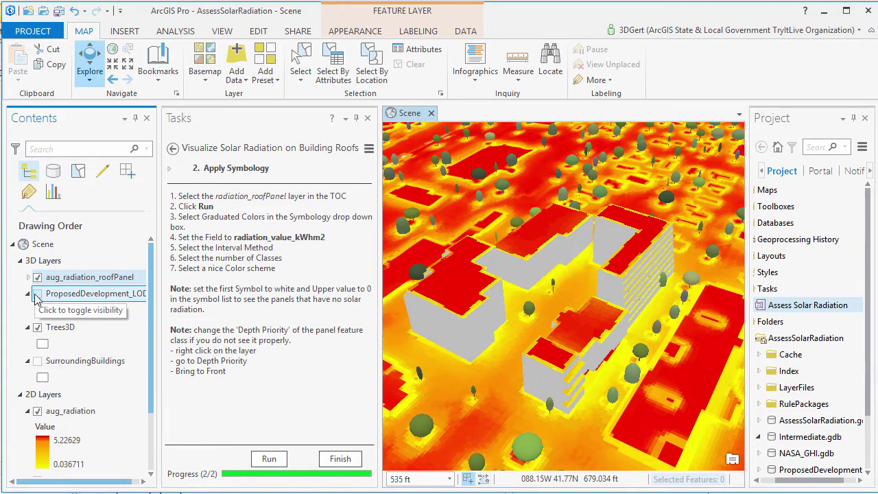
scroll(627, 337, "up", 2)
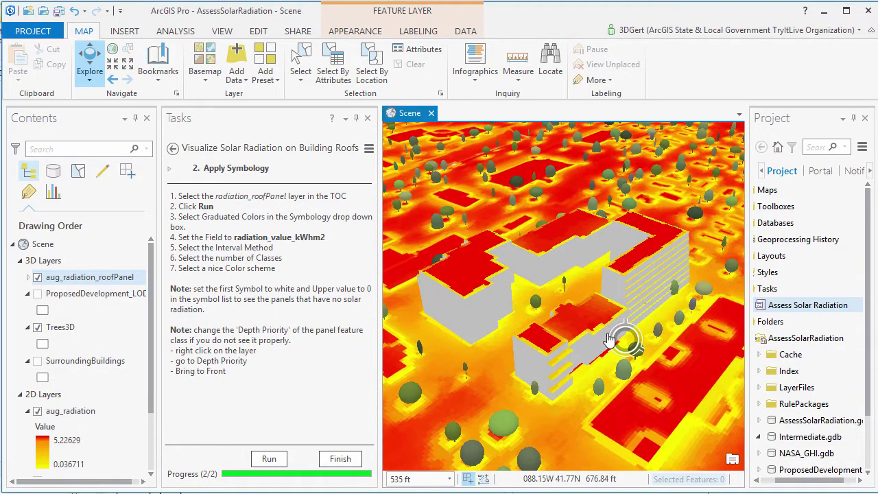
left_click(37, 361)
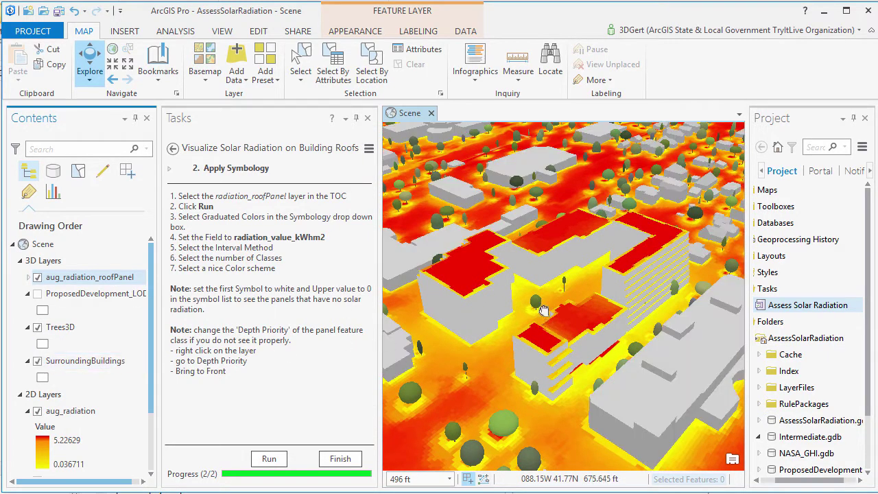
scroll(563, 351, "up", 1)
scroll(583, 358, "up", 2)
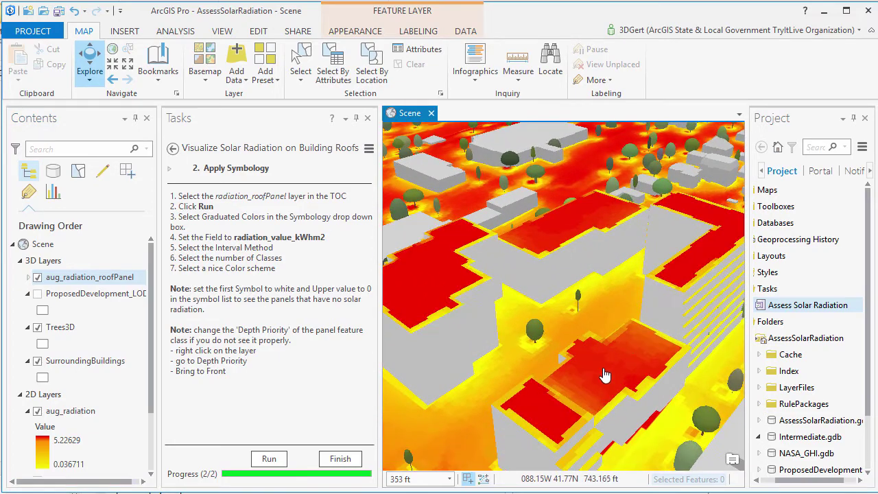
middle_click_drag(549, 351, 578, 353)
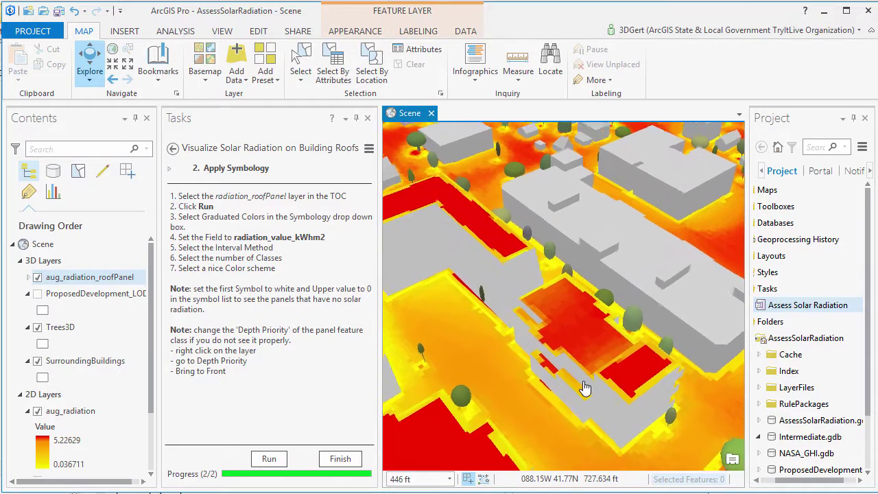
middle_click_drag(578, 354, 548, 365)
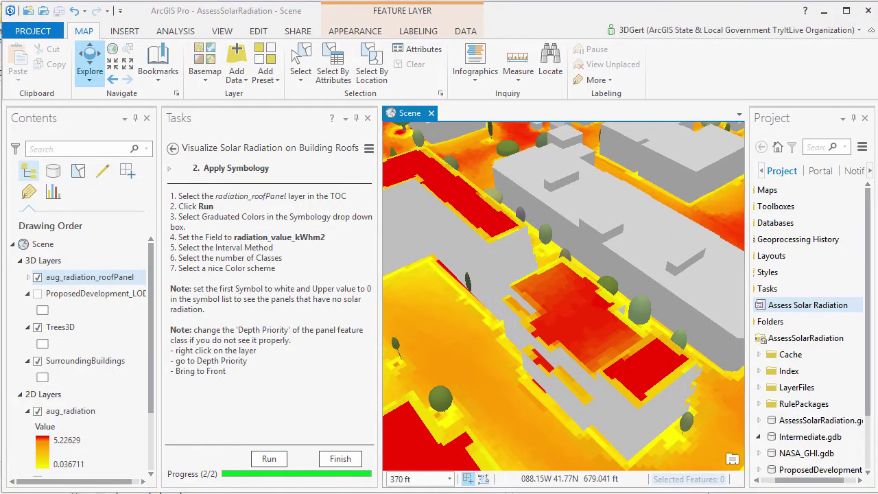
- Summarize radiation for the central roof's 442 selected panels using aug_radiation_roofPanel as input
left_click(342, 459)
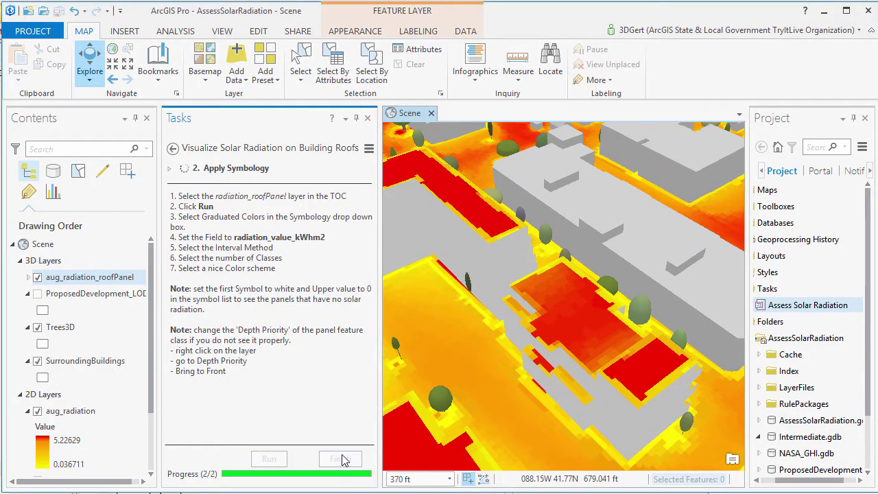
left_click(365, 202)
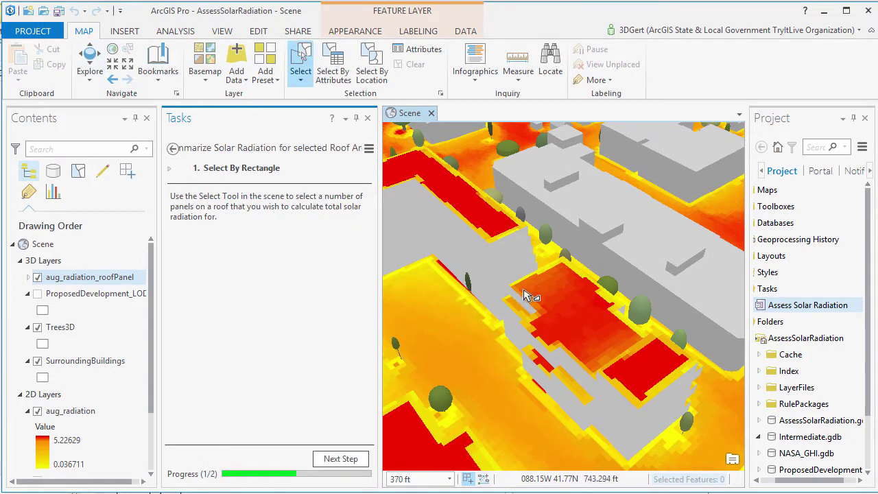
mouse_move(526, 294)
left_mouse_down()
mouse_move(607, 309)
mouse_move(637, 348)
mouse_move(600, 365)
left_mouse_up()
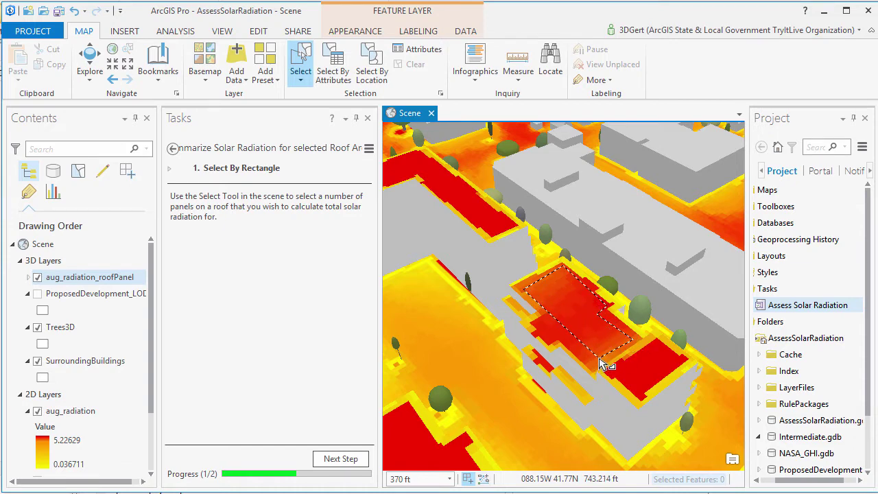
left_click(341, 458)
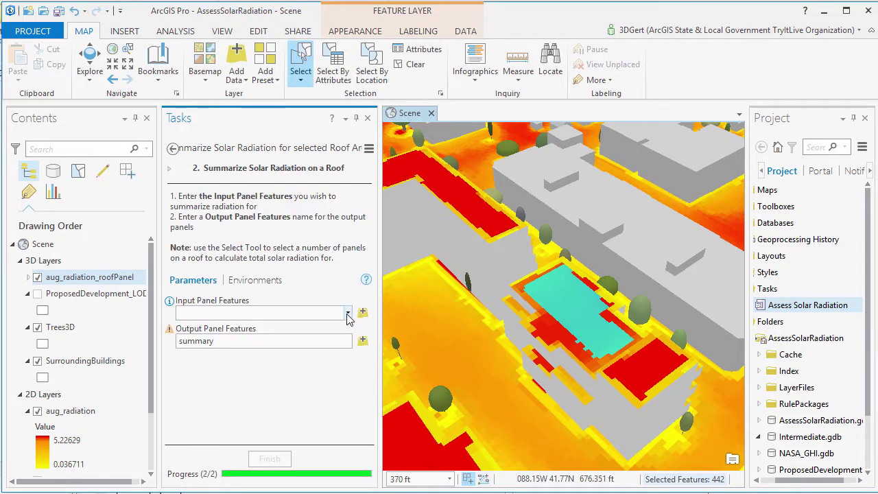
left_click(348, 313)
left_click(227, 328)
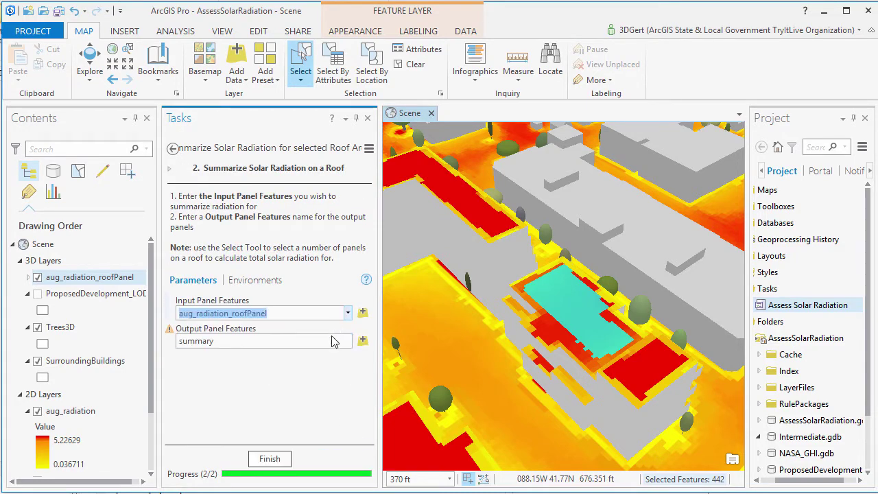
left_click(270, 460)
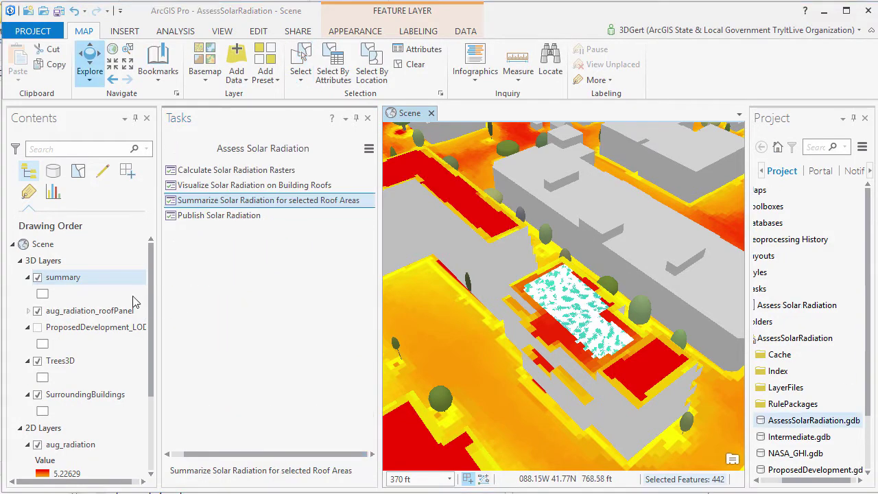
- Inspect the summarized roof's total radiation, roughly 2,258 kWh/day
left_click(38, 312)
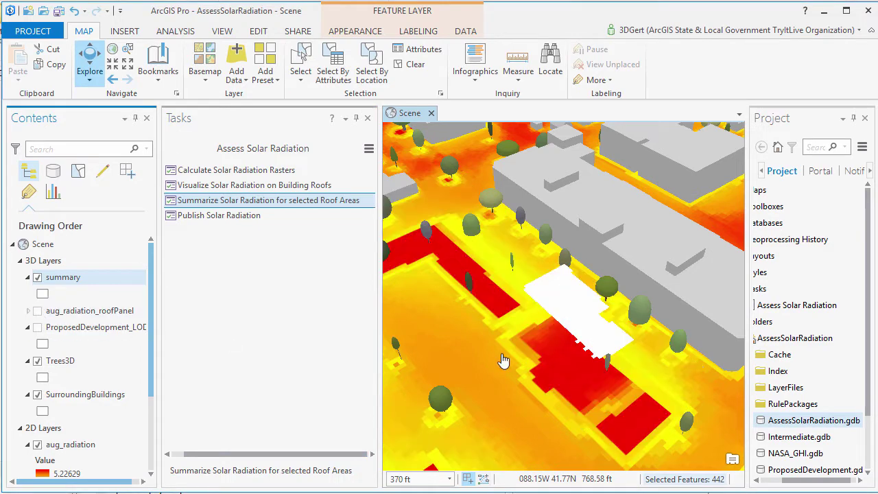
left_click(539, 298)
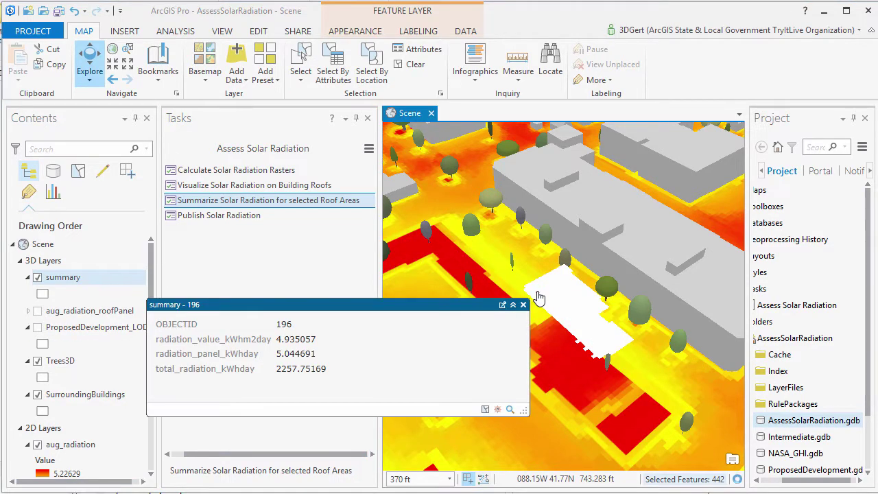
left_click_drag(157, 368, 327, 375)
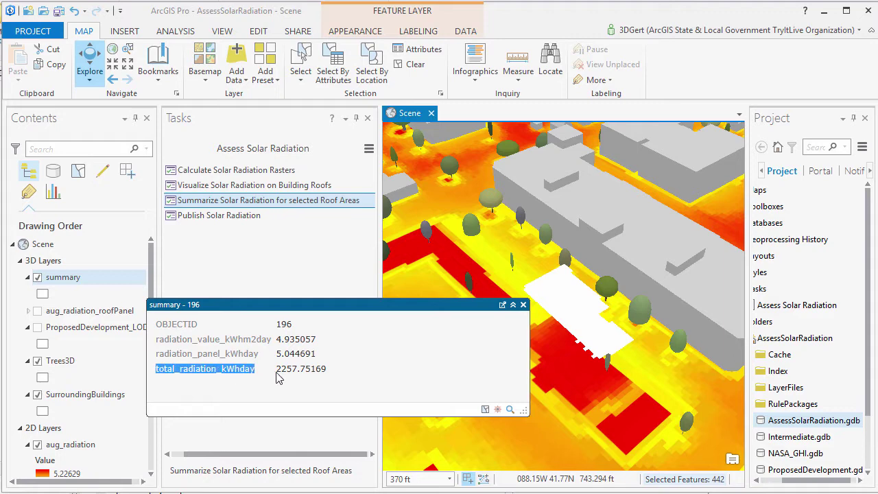
- Show the aug_radiation_roofPanel layer and hide the summary layer
left_click(523, 305)
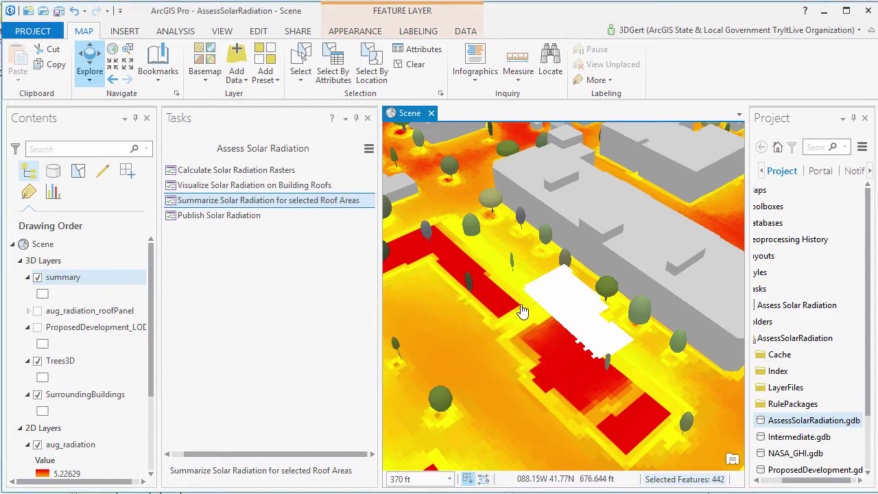
left_click(37, 310)
left_click(38, 277)
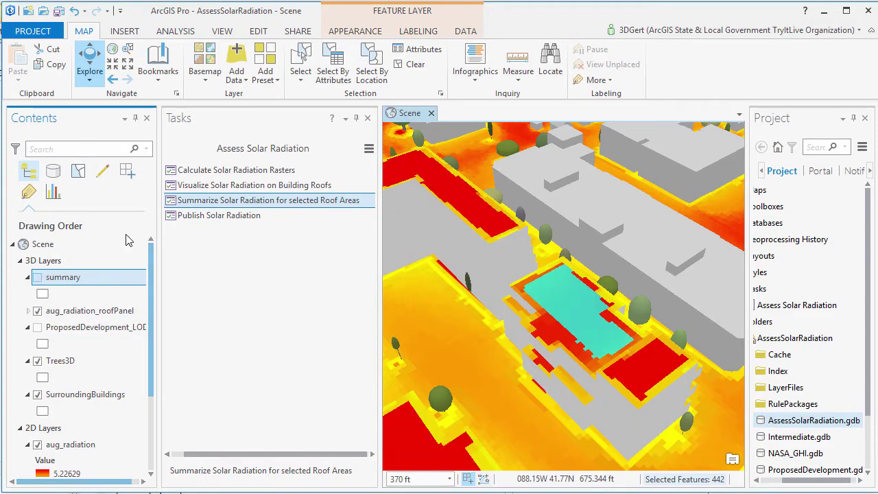
- Clear the roof selection and package aug_radiation_roofPanel as a .spk scene layer package
left_click(415, 65)
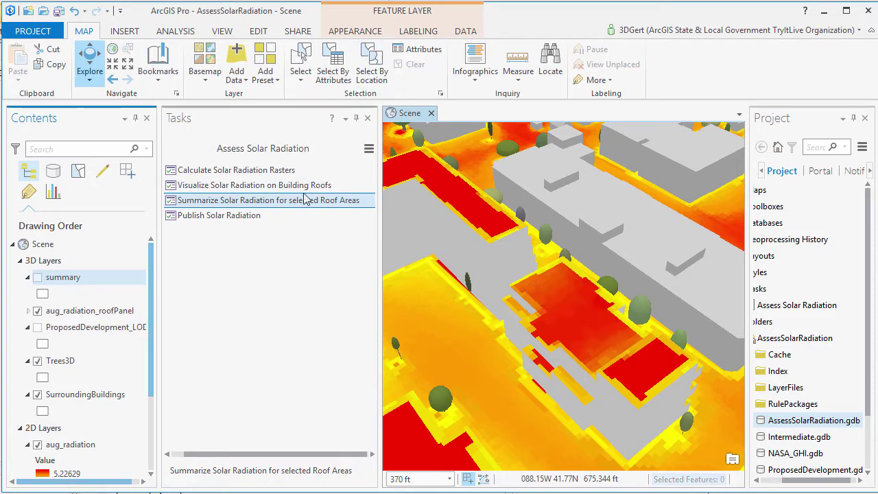
double_click(364, 216)
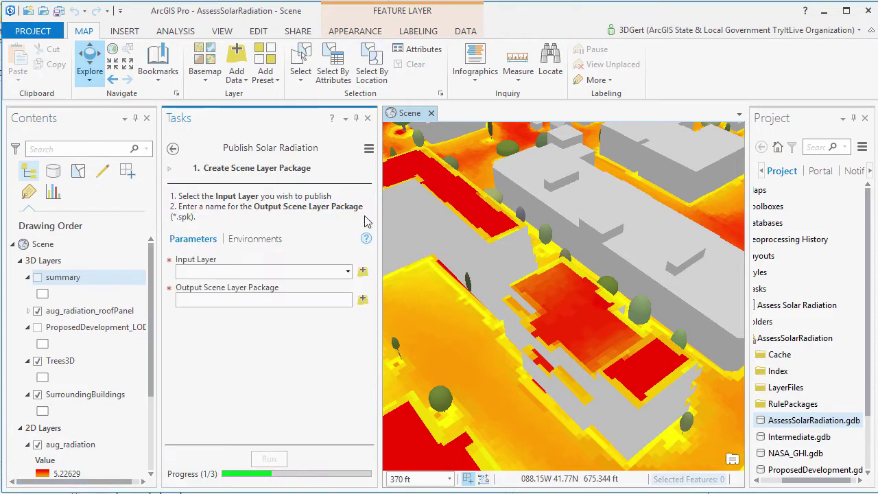
left_click(348, 270)
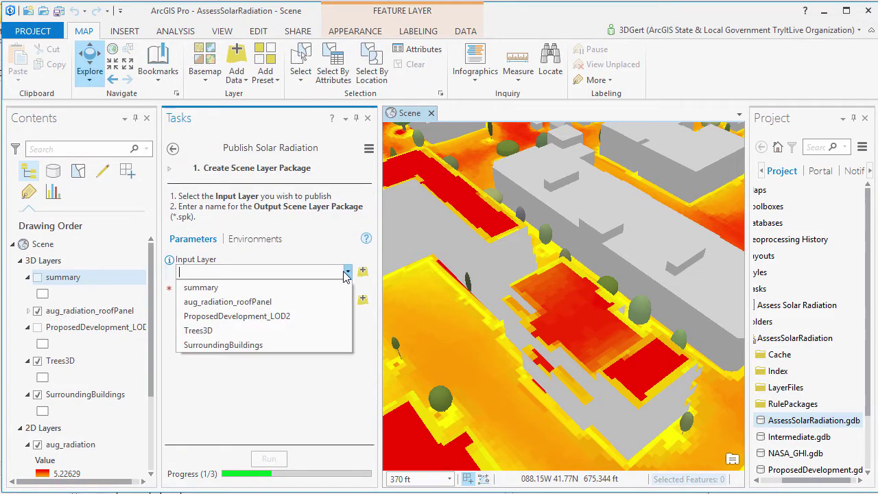
left_click(288, 303)
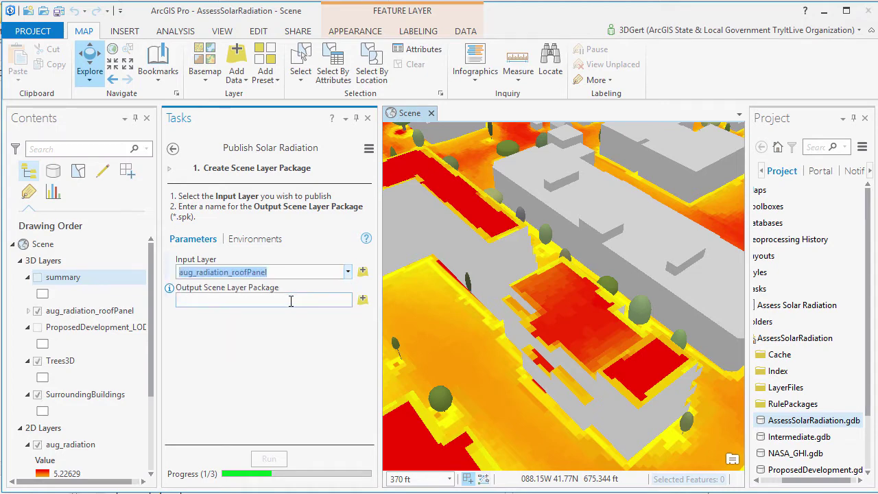
left_click(362, 299)
type("solaronproposeddevelopment")
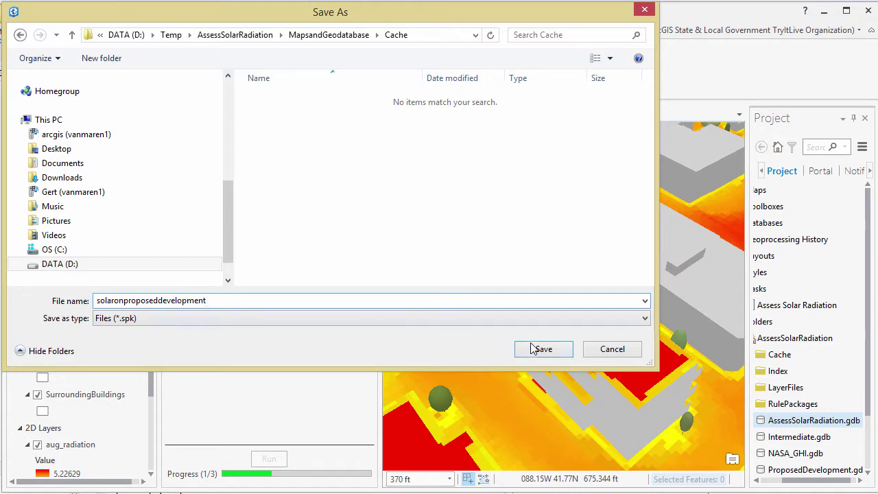
left_click(540, 349)
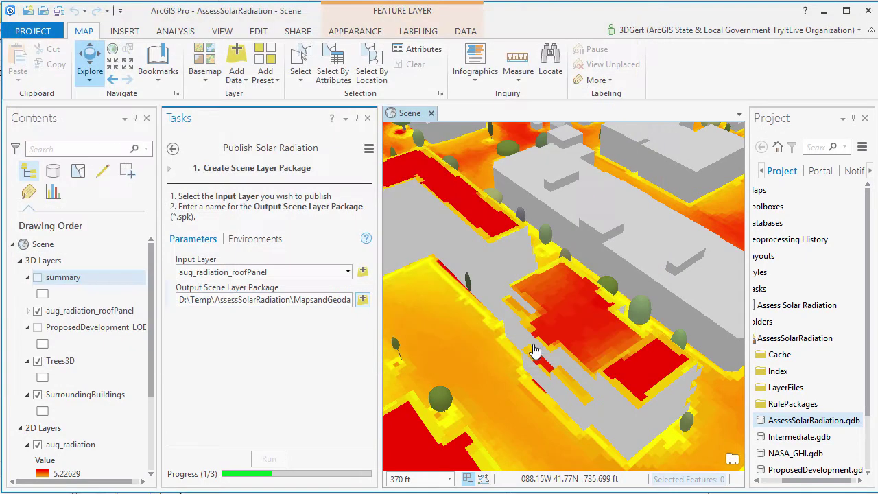
left_click(268, 459)
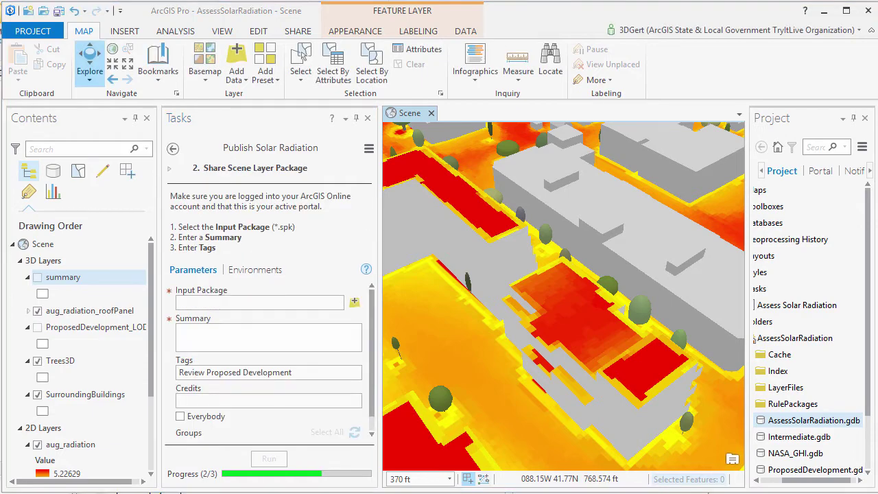
- Share solaronproposeddevelopment.spk to ArcGIS Online with its summary and tags, then run the final step
left_click(354, 302)
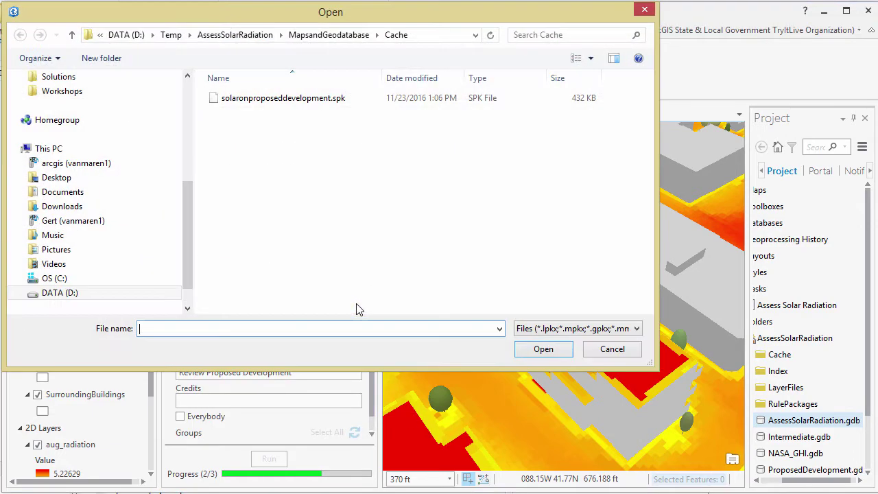
left_click(269, 101)
left_click(547, 356)
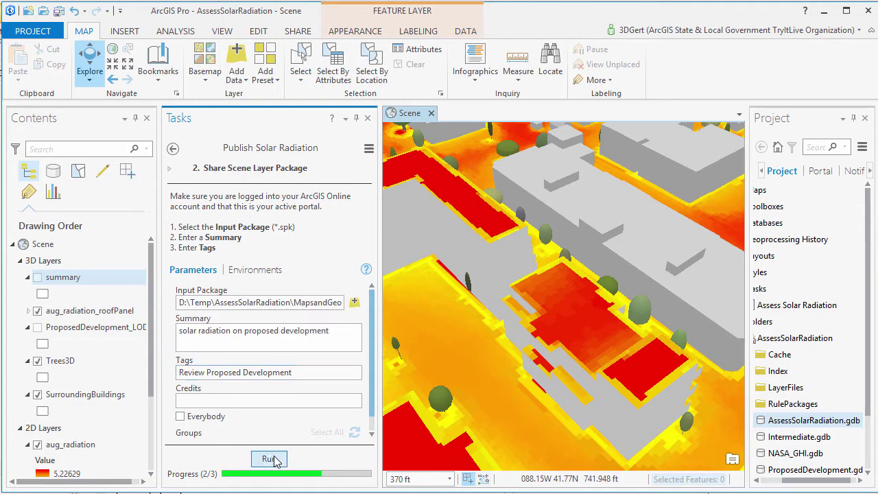
left_click(273, 459)
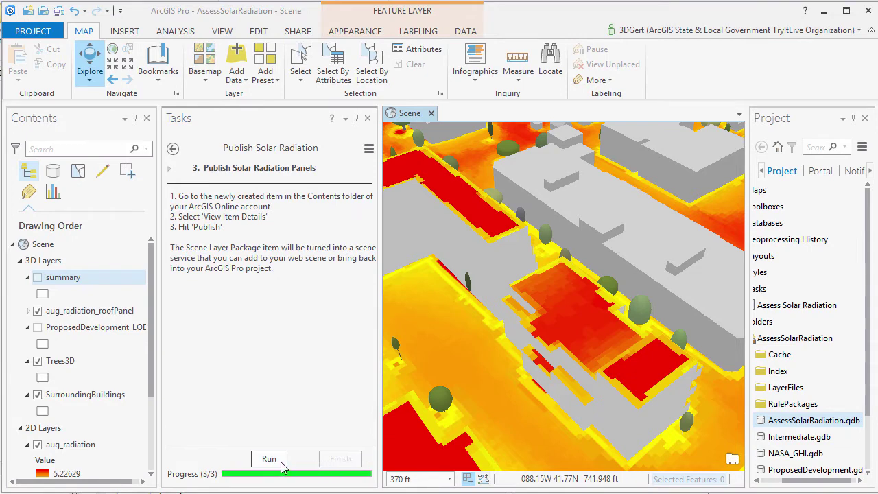
left_click(267, 463)
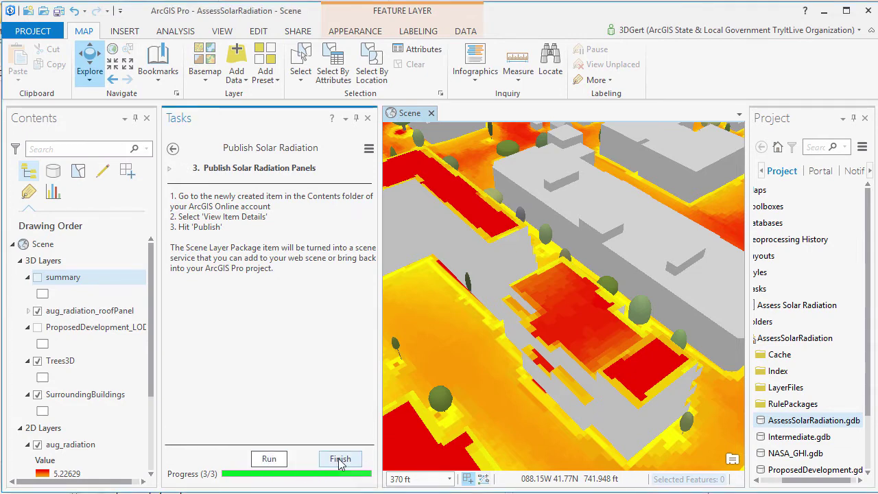
- Finish the Pro task and start publishing the solaronproposeddevelopment item in ArcGIS Online
left_click(340, 459)
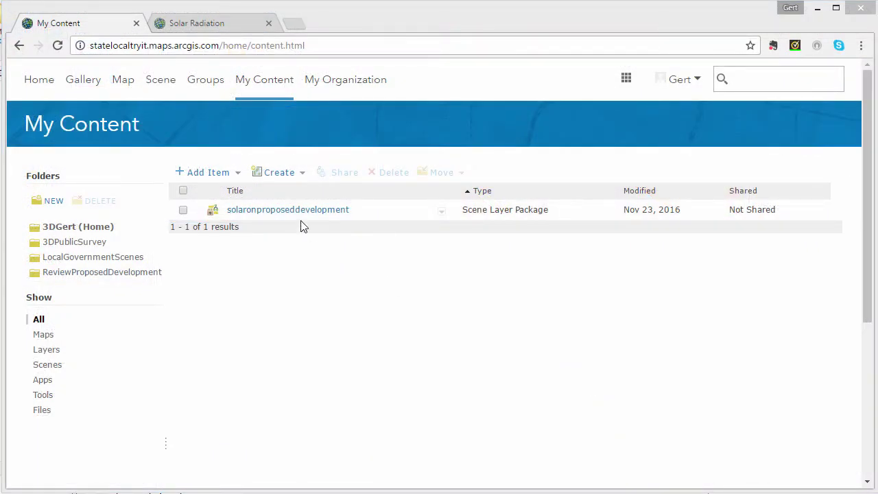
left_click(288, 211)
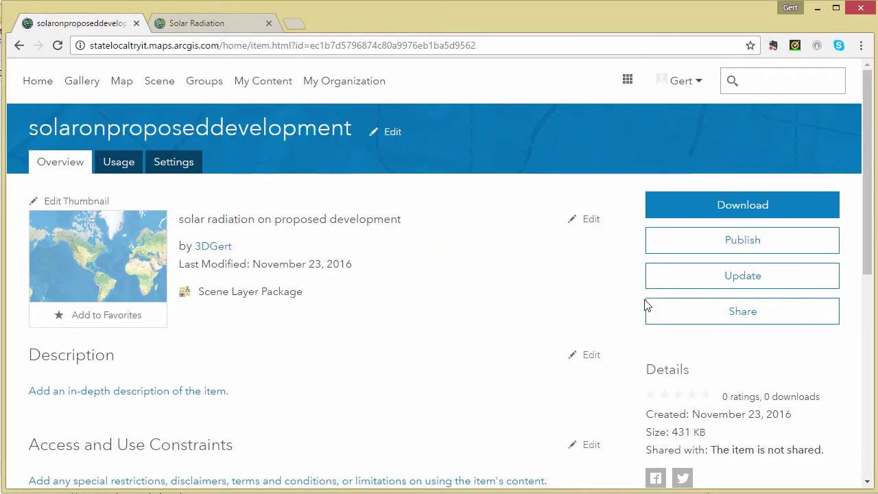
left_click(734, 241)
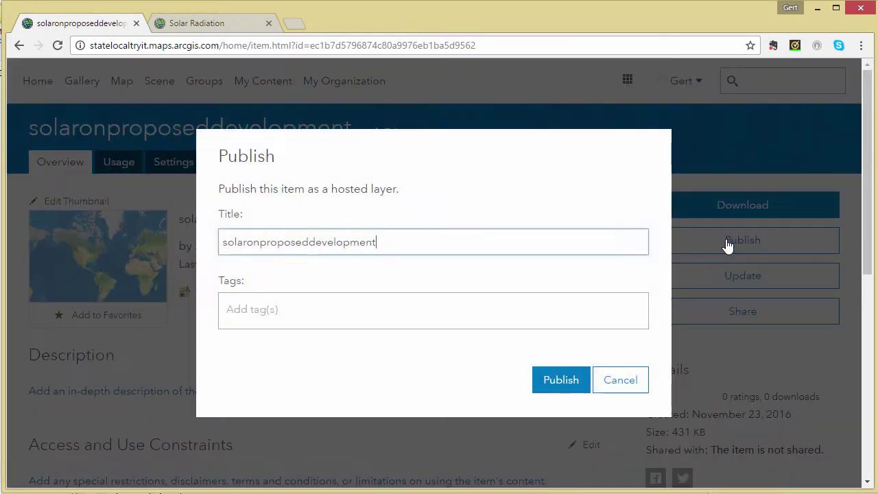
- Add the tag 'demo' and publish it as a hosted scene layer
left_click(265, 330)
type("demo")
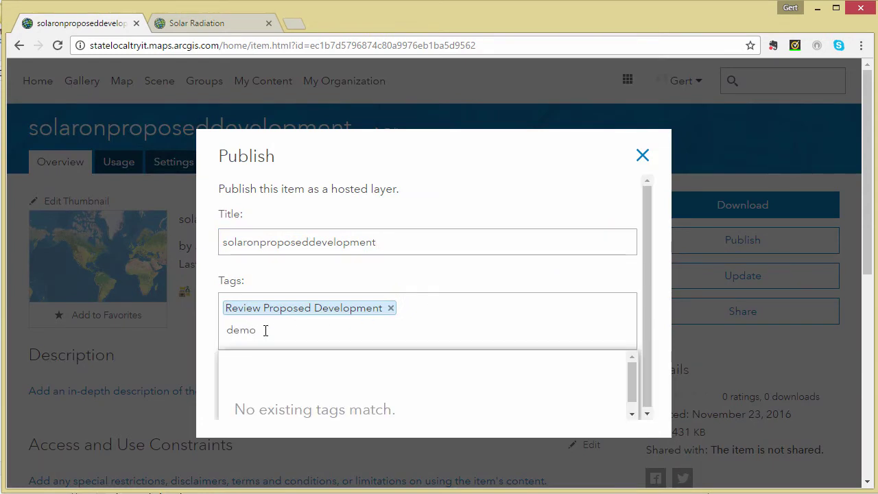
key("Return")
left_click(550, 403)
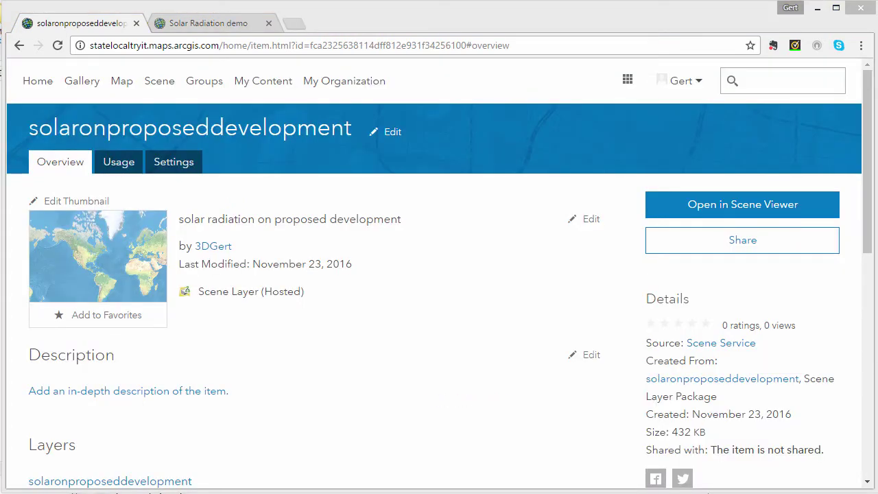
- Add the solaronproposeddevelopment layer to the Solar Radiation demo scene via a 'de' search
left_click(223, 26)
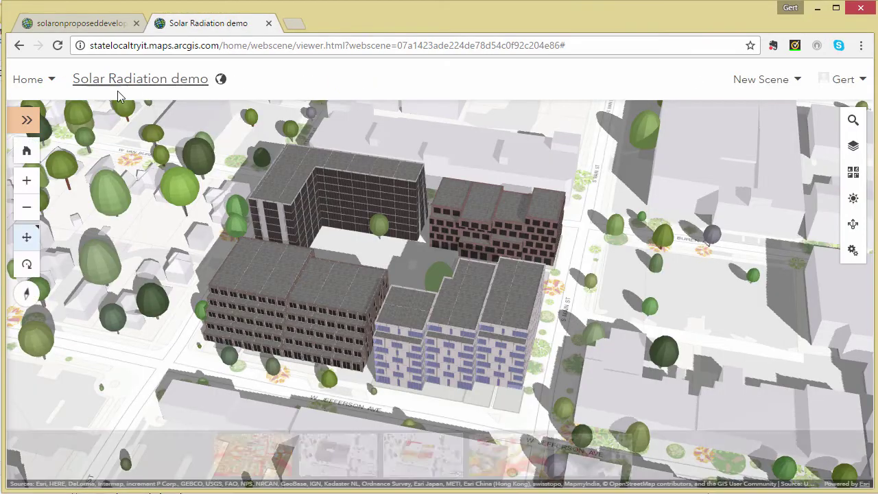
left_click(23, 120)
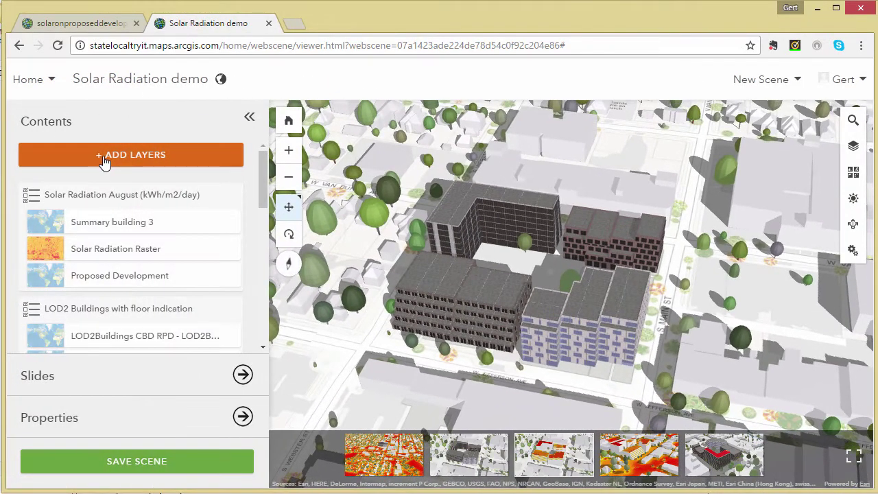
left_click(101, 153)
type("demo")
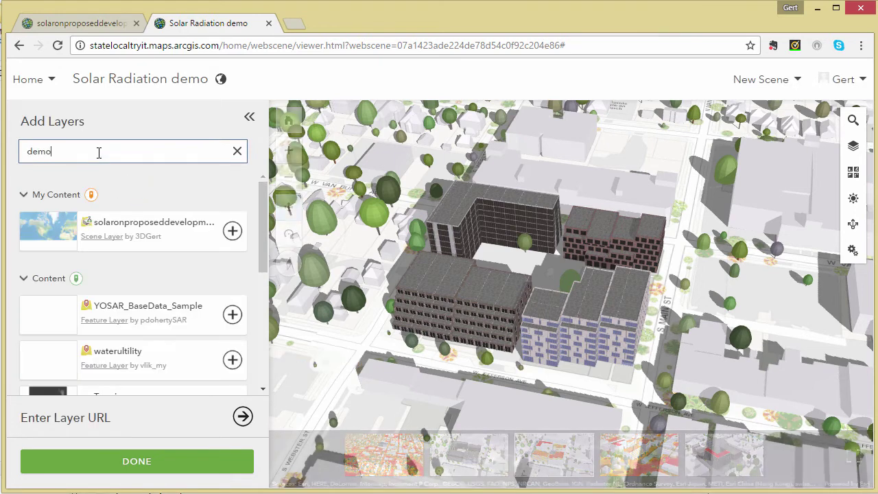
left_click(232, 231)
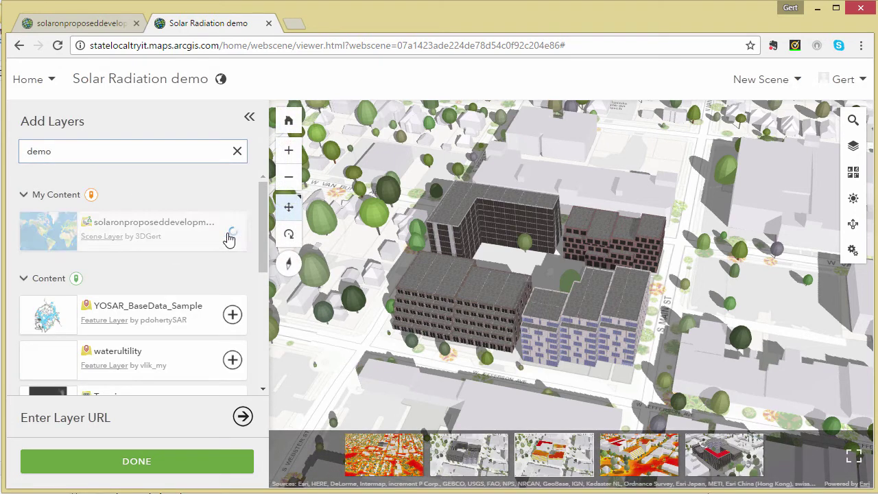
left_click(249, 117)
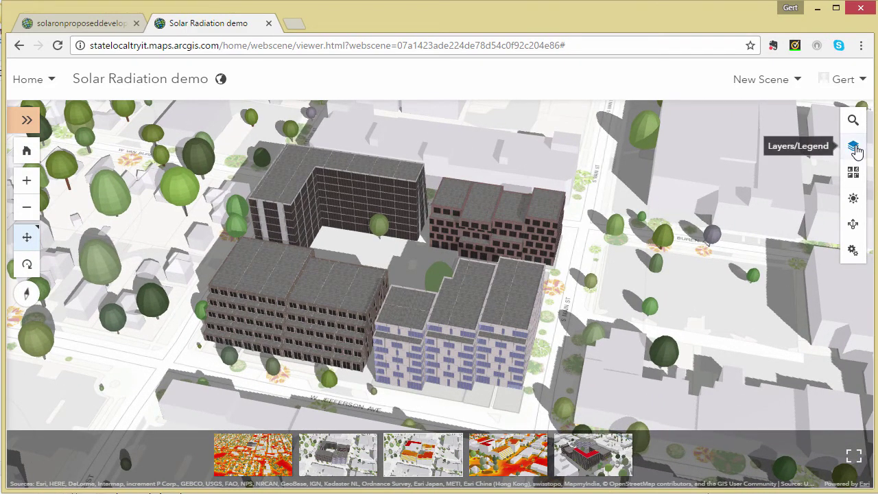
- Hide the Proposed Development layer so the roof radiation panels show
left_click(854, 150)
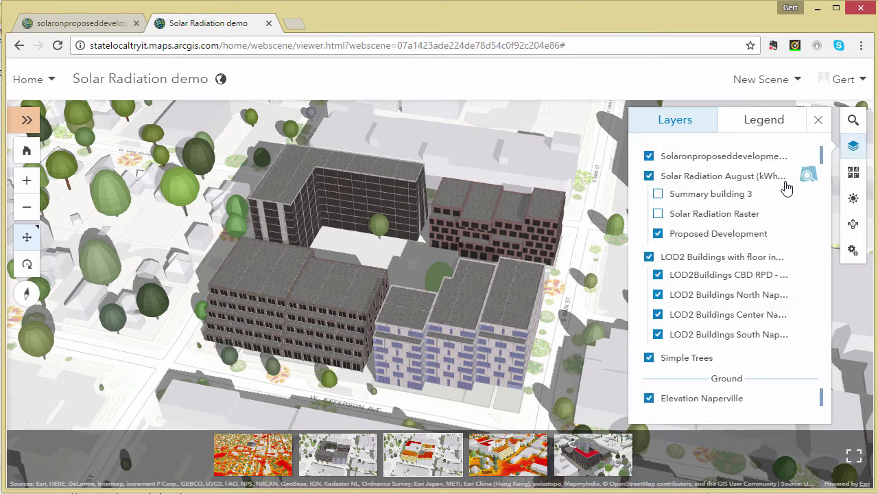
left_click(657, 233)
left_click(853, 146)
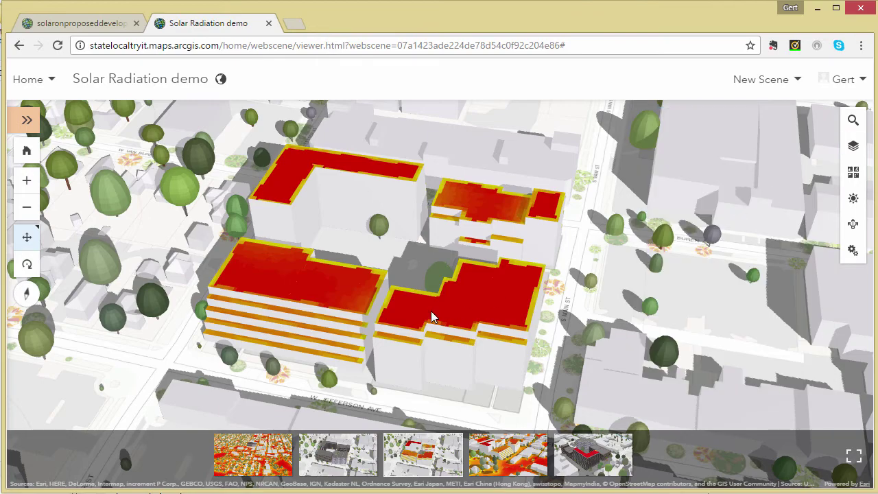